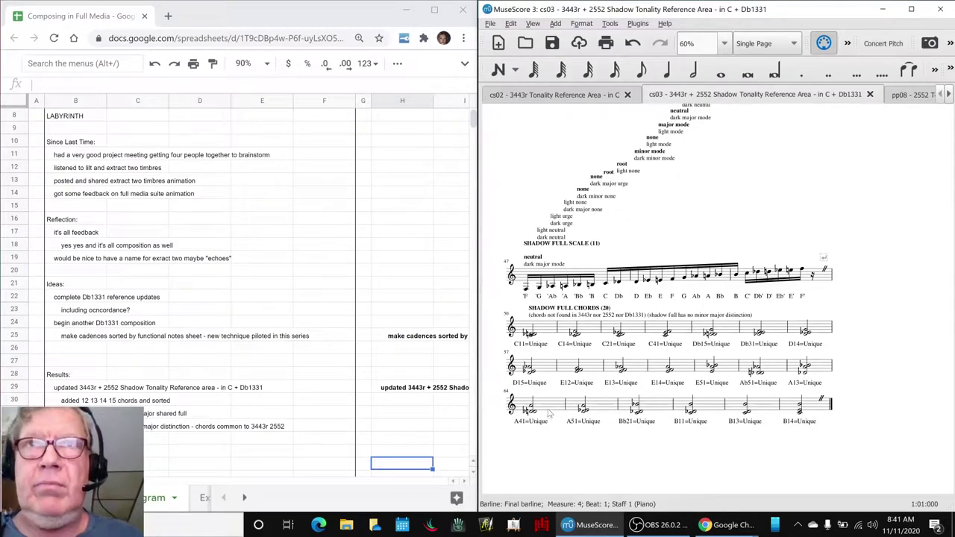
Play the final shadow full chords from the A41 bar, then return to the opening rest
{"action": "left_click", "coordinate": [552, 412]}
{"action": "key", "text": "space"}
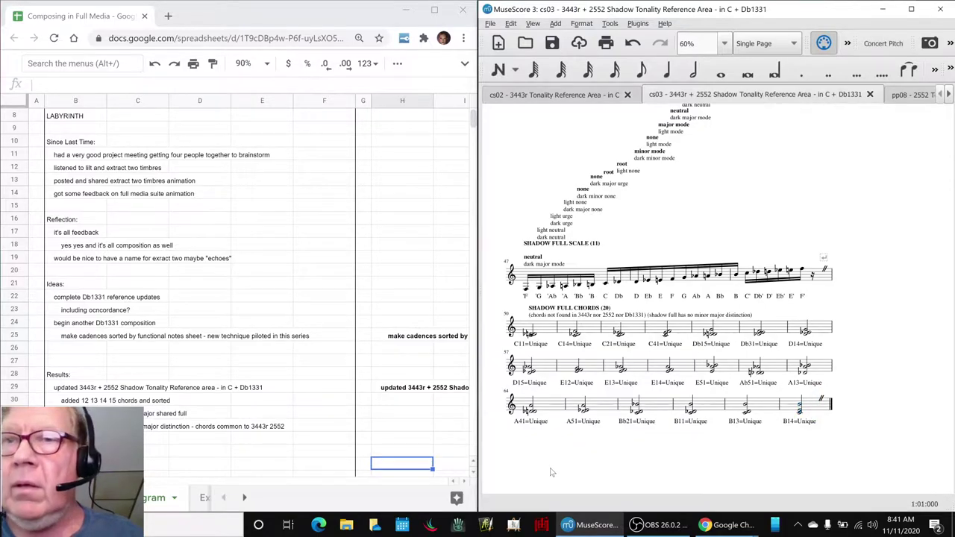
{"action": "key", "text": "ctrl+Home"}
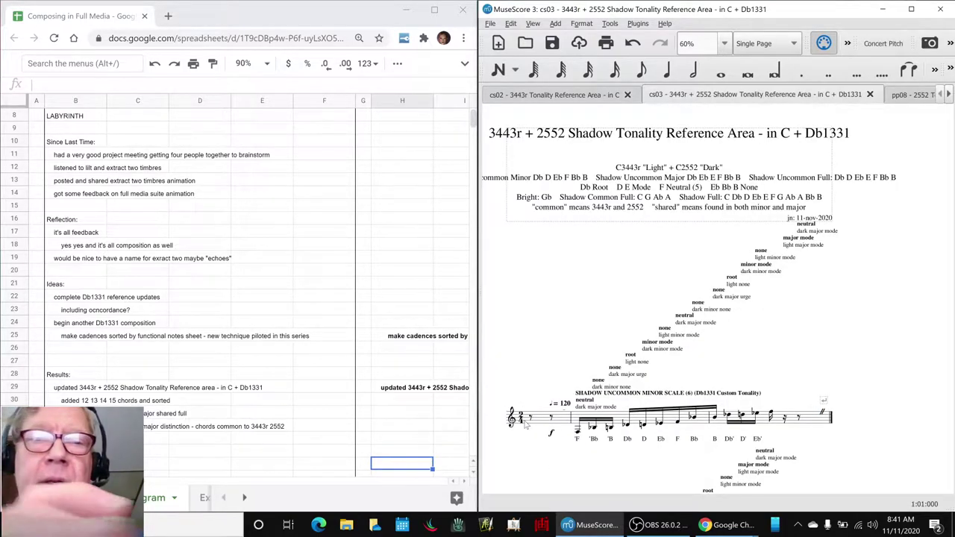
{"action": "left_click", "coordinate": [527, 419]}
{"action": "key", "text": "Escape"}
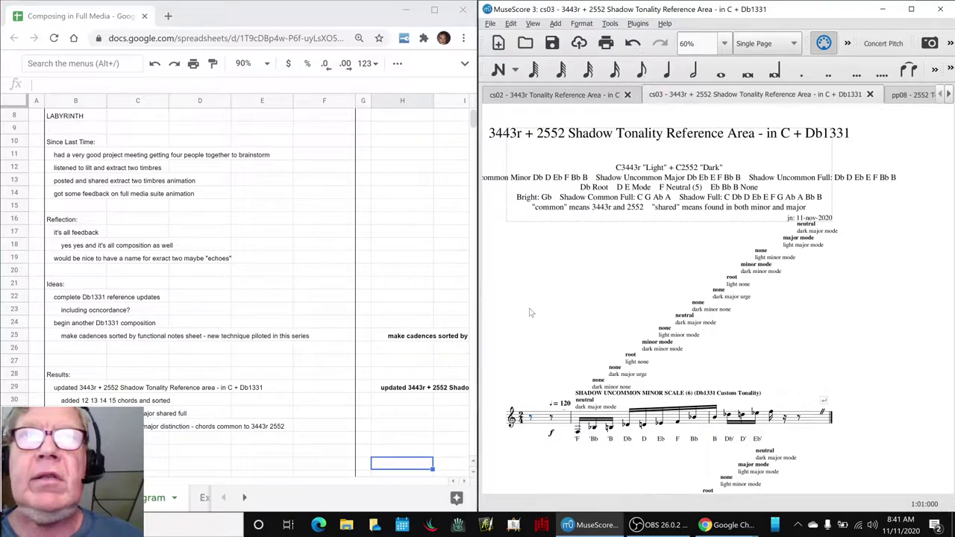
{"action": "key", "text": "alt+Tab"}
{"action": "key", "text": "alt+Tab"}
{"action": "key", "text": "alt+Tab"}
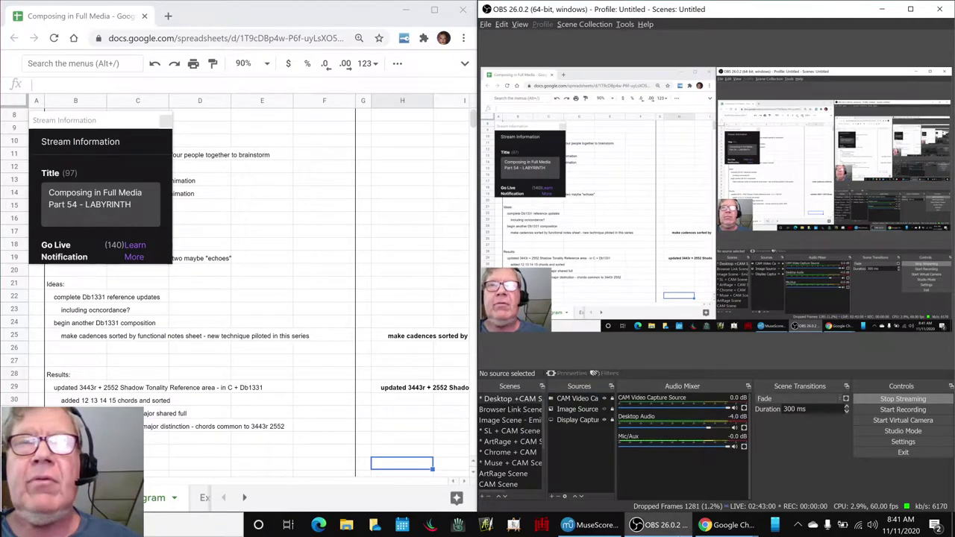
{"action": "left_click", "coordinate": [675, 528]}
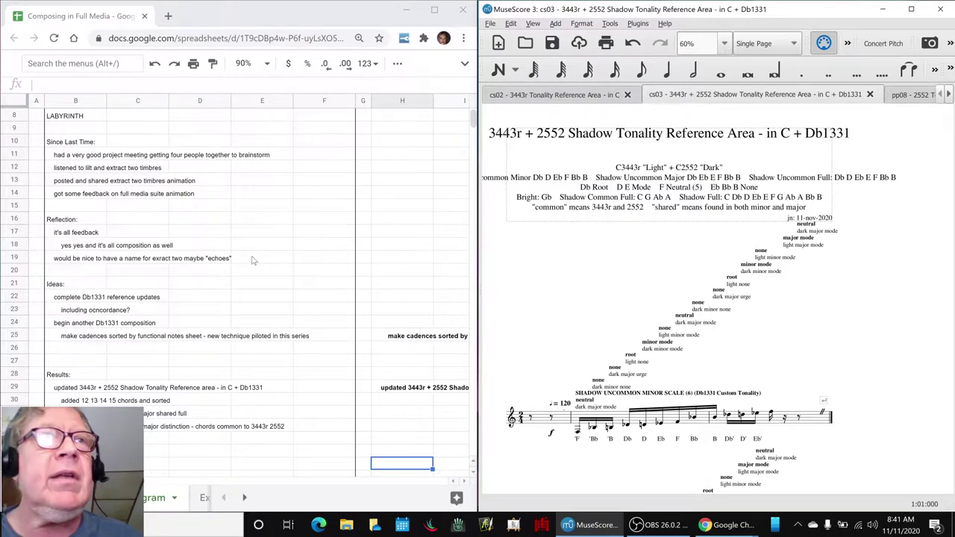
{"action": "left_click", "coordinate": [98, 385]}
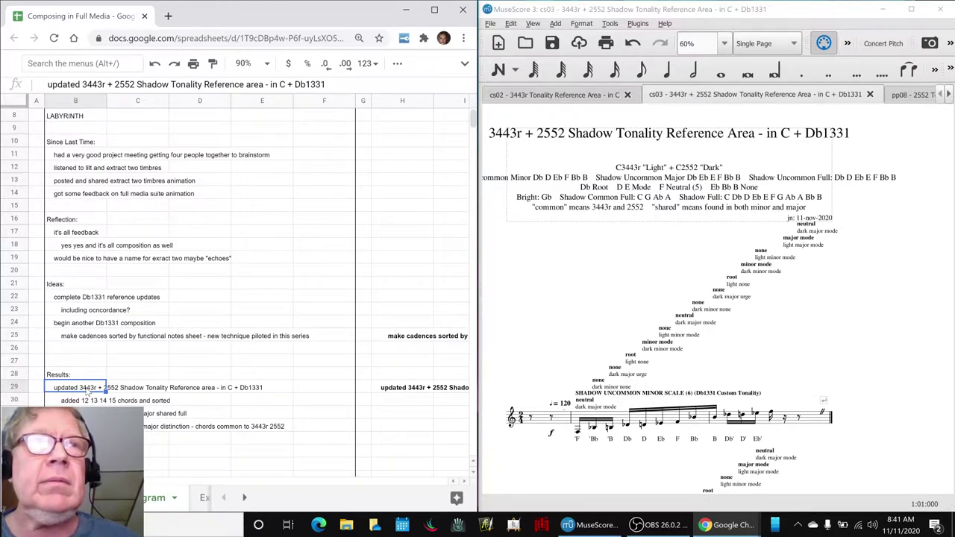
{"action": "scroll", "coordinate": [88, 392], "scroll_direction": "down", "scroll_amount": 2}
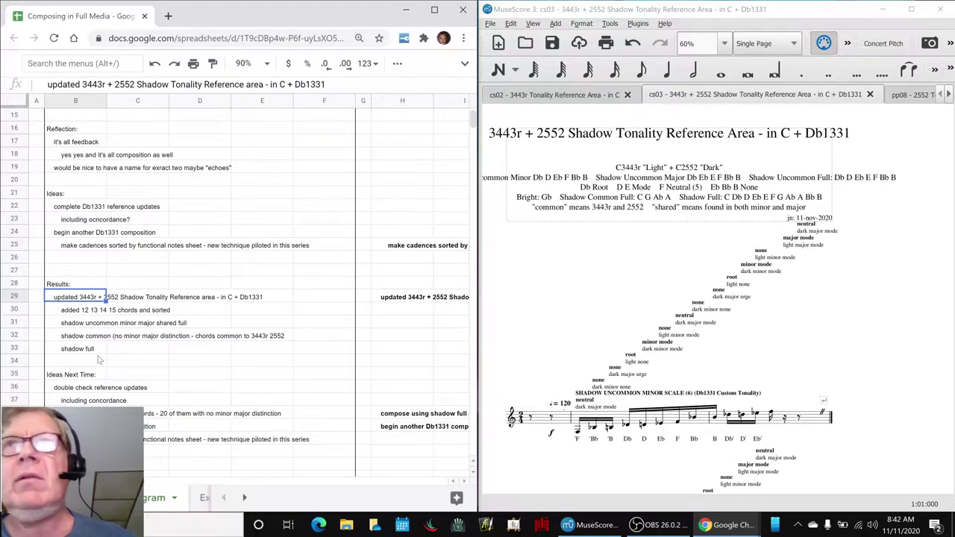
{"action": "double_click", "coordinate": [818, 134]}
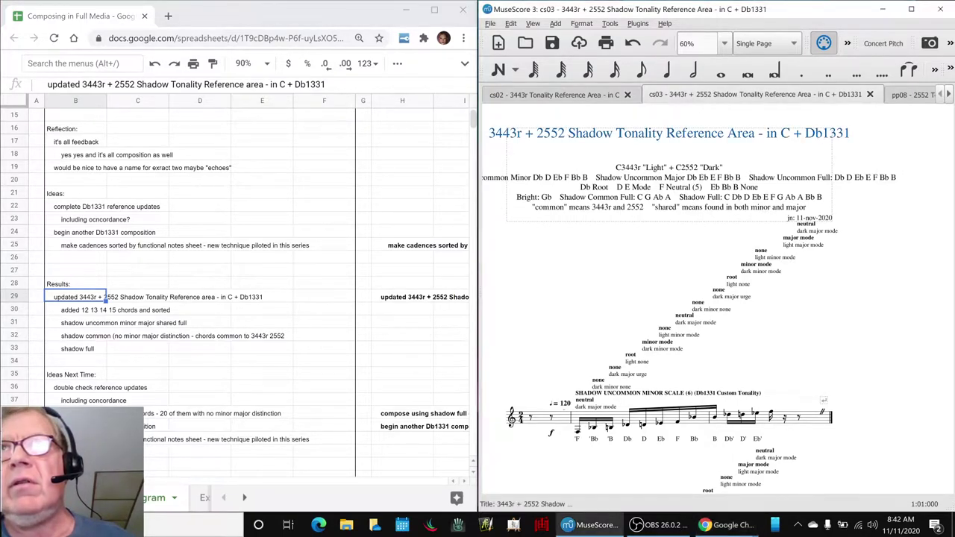
{"action": "left_click", "coordinate": [629, 300]}
Bring up the Shadow Scales chart and point out the C3443r and C2552 full scales
{"action": "key", "text": "alt+Tab"}
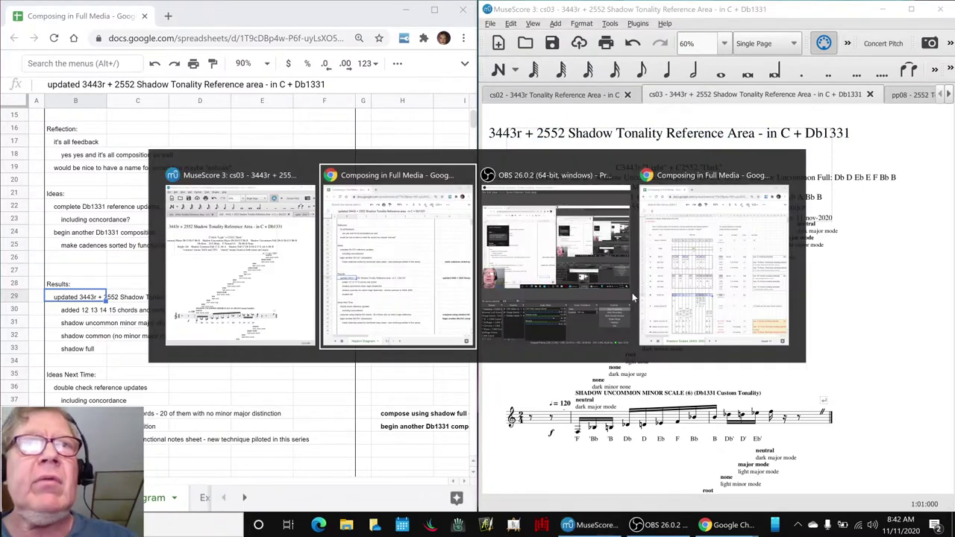
{"action": "key", "text": "alt+Tab"}
{"action": "key", "text": "alt+Tab"}
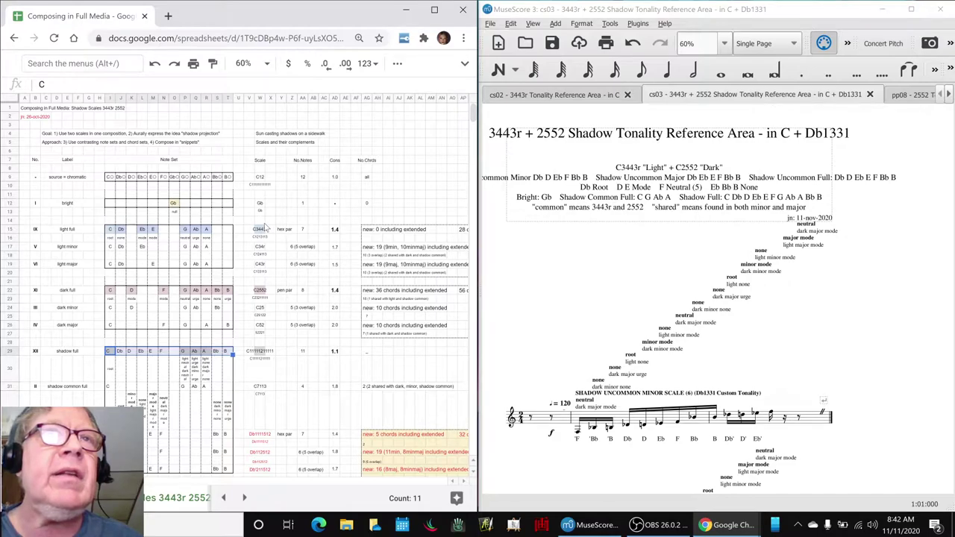
{"action": "left_click", "coordinate": [261, 232]}
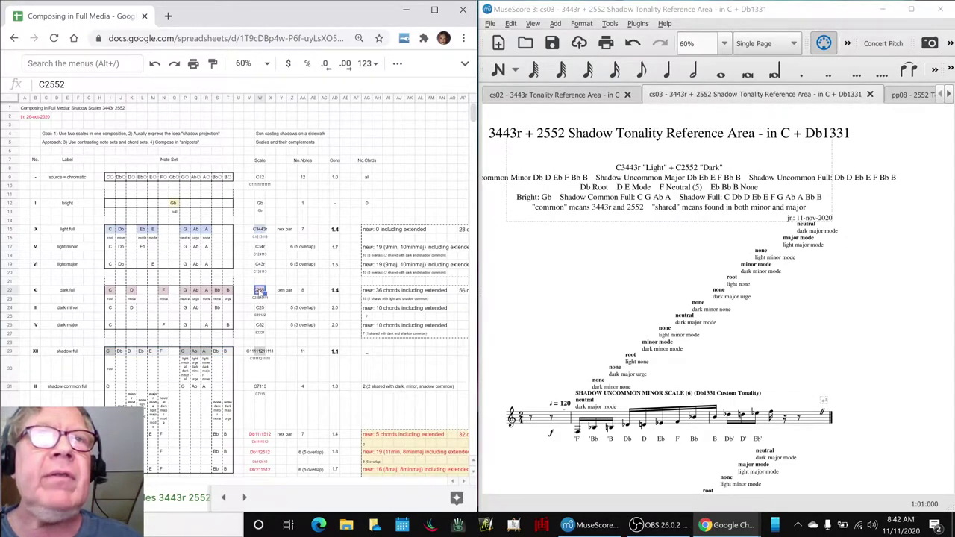
{"action": "left_click", "coordinate": [261, 291]}
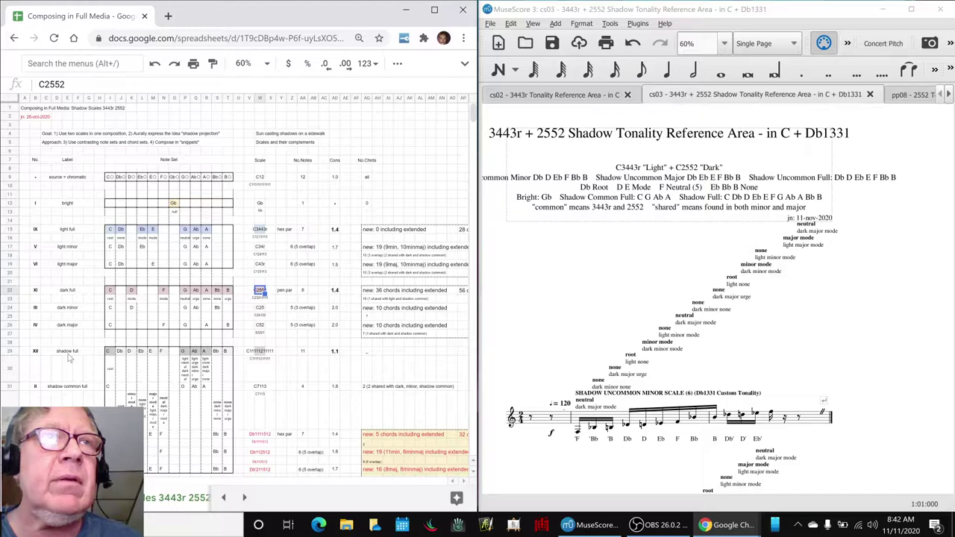
Point out the shadow full, common full, uncommon full, minor and major scale rows
{"action": "left_click", "coordinate": [68, 357]}
{"action": "scroll", "coordinate": [216, 349], "scroll_direction": "down", "scroll_amount": 2}
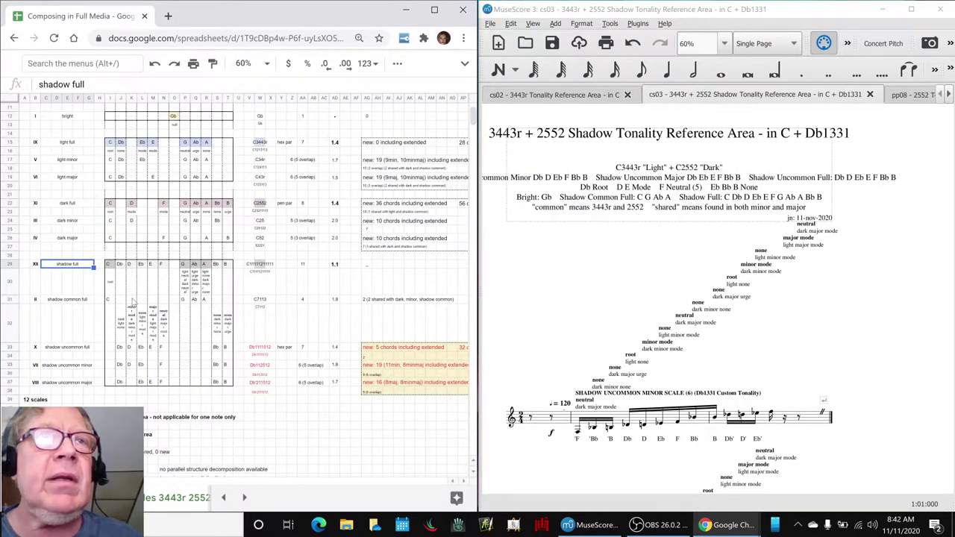
{"action": "left_click", "coordinate": [53, 301]}
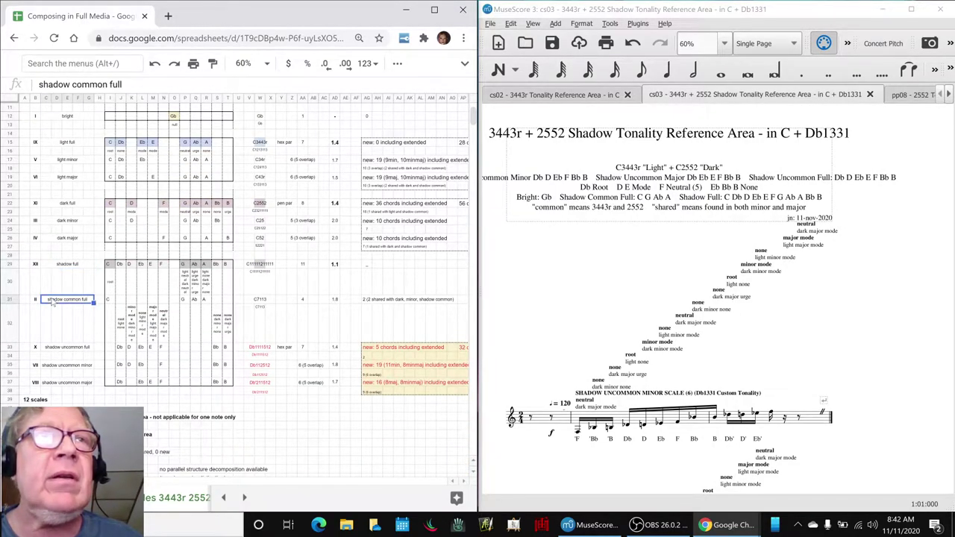
{"action": "left_click", "coordinate": [72, 350]}
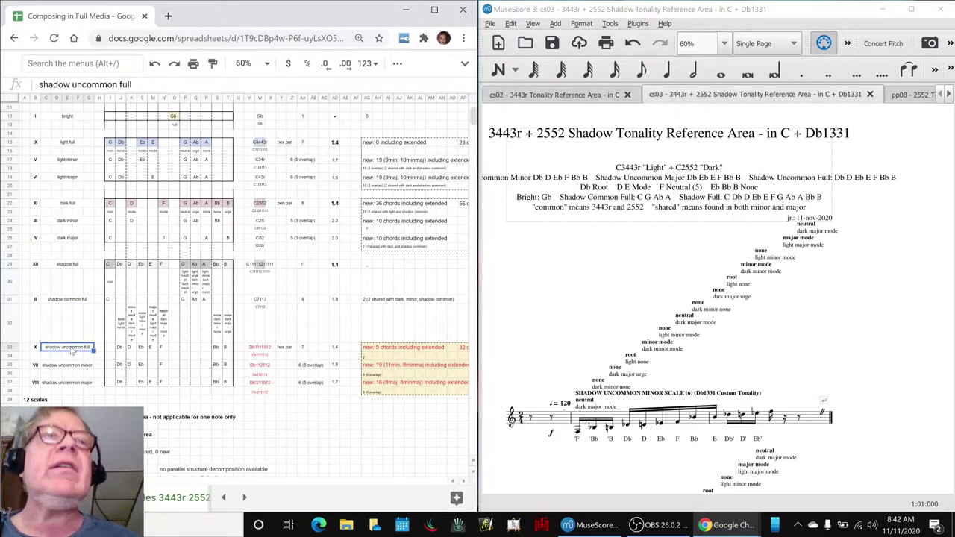
{"action": "left_click", "coordinate": [77, 366]}
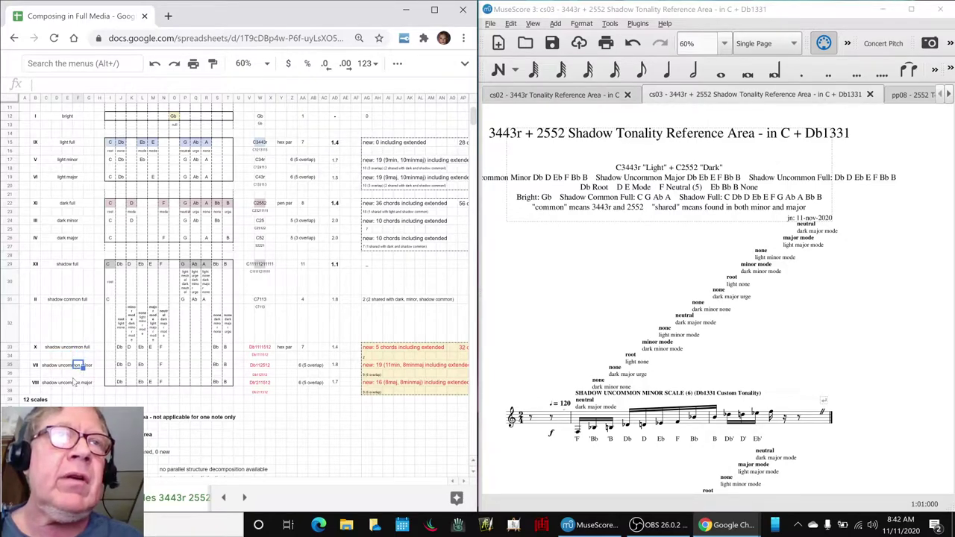
{"action": "left_click", "coordinate": [72, 384]}
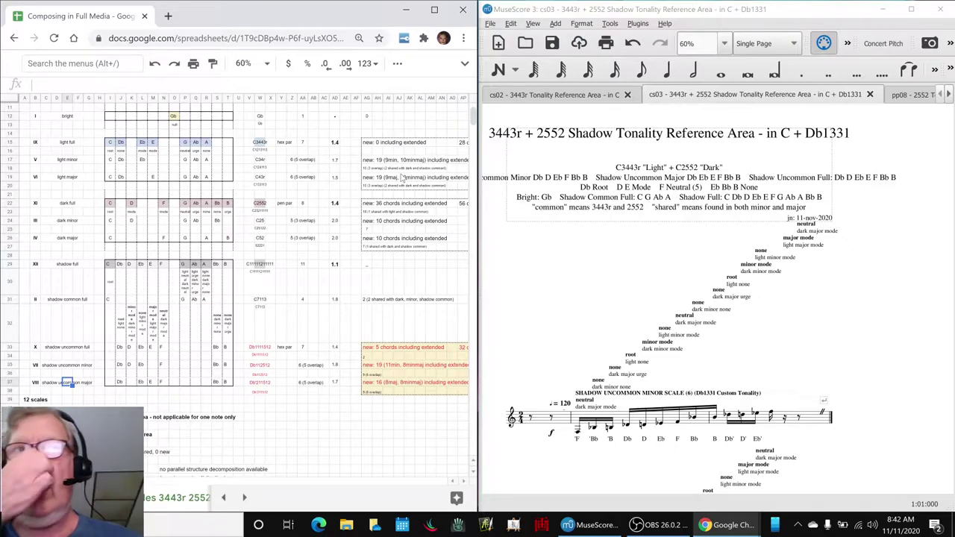
{"action": "scroll", "coordinate": [396, 194], "scroll_direction": "down", "scroll_amount": 5}
Scroll down the score past the opening scale sections
{"action": "scroll", "coordinate": [373, 239], "scroll_direction": "down", "scroll_amount": 5}
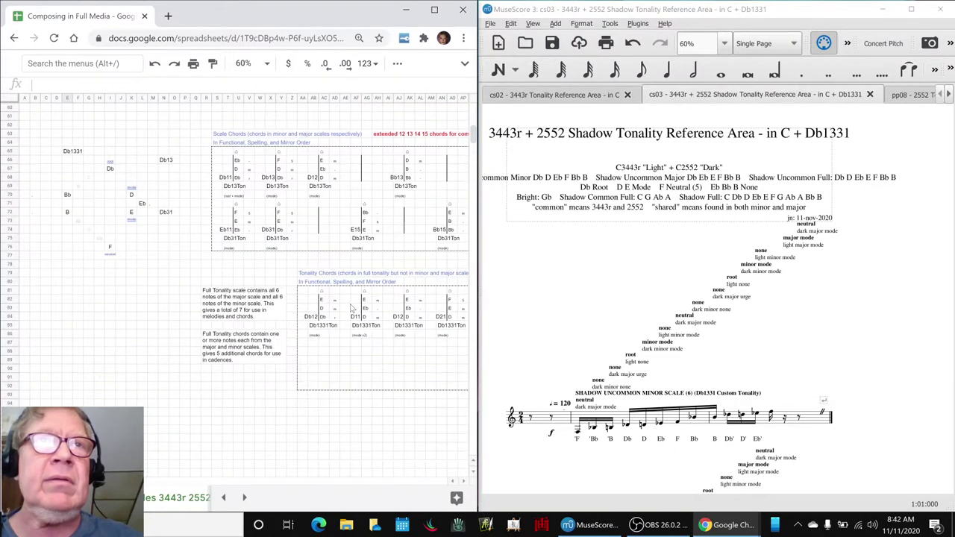
{"action": "scroll", "coordinate": [347, 293], "scroll_direction": "down", "scroll_amount": 5}
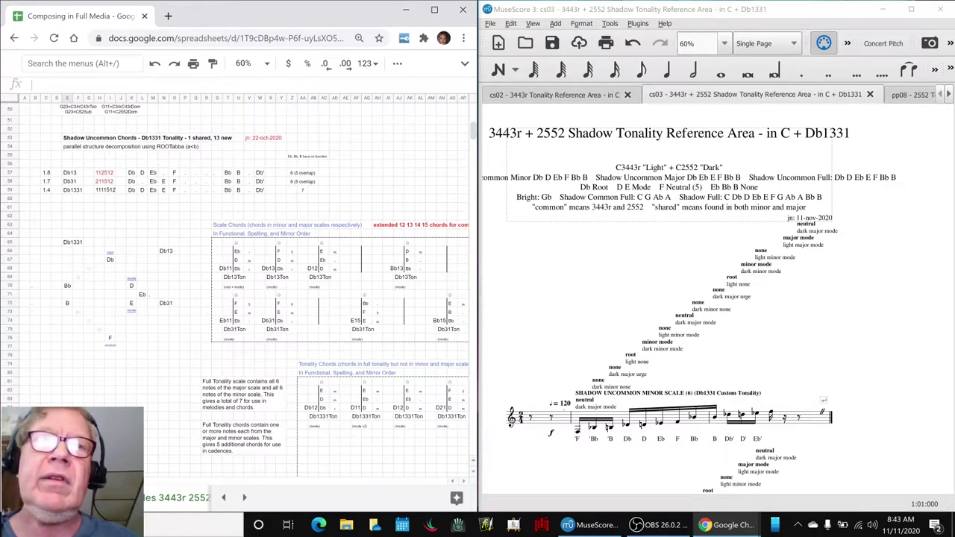
{"action": "left_click", "coordinate": [618, 367]}
{"action": "scroll", "coordinate": [656, 299], "scroll_direction": "down", "scroll_amount": 5}
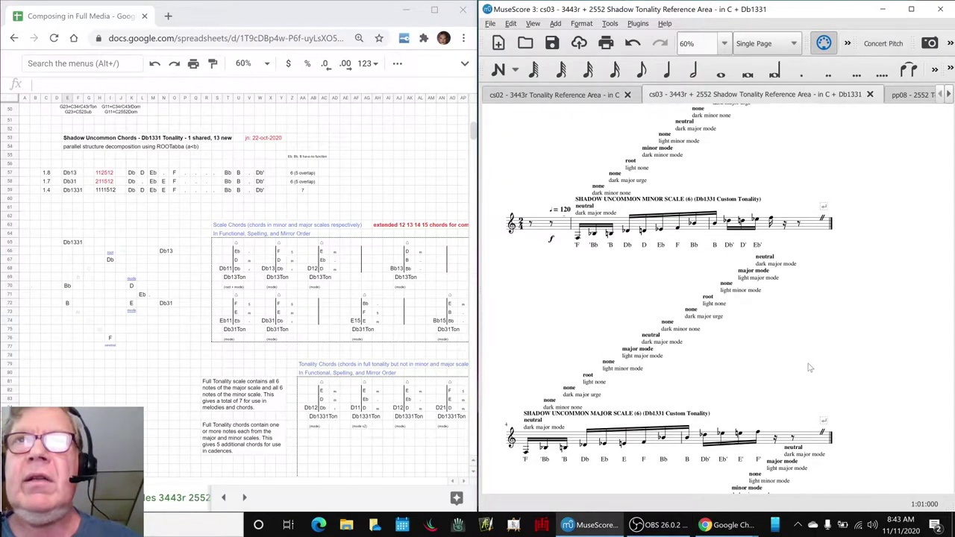
{"action": "scroll", "coordinate": [683, 248], "scroll_direction": "down", "scroll_amount": 4}
{"action": "scroll", "coordinate": [664, 254], "scroll_direction": "down", "scroll_amount": 4}
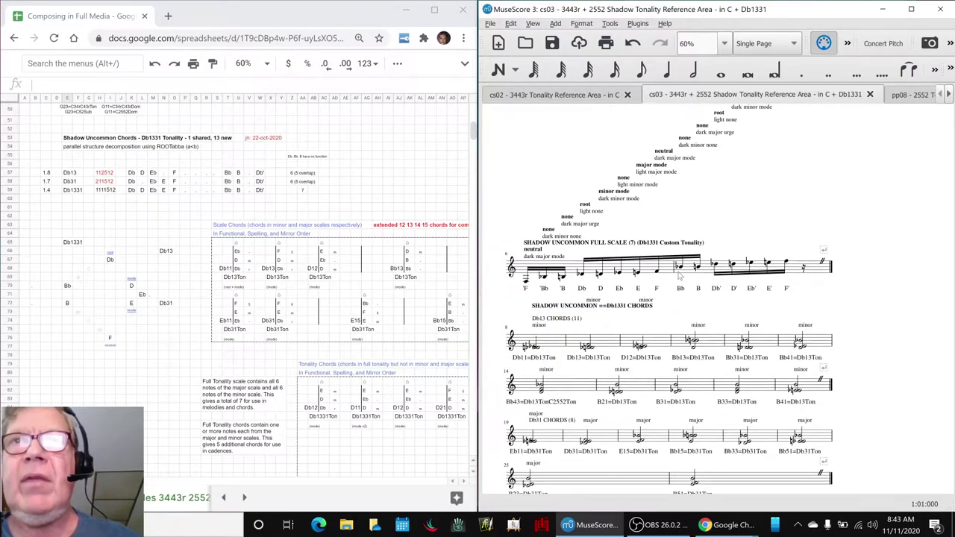
{"action": "scroll", "coordinate": [641, 260], "scroll_direction": "down", "scroll_amount": 4}
Select the Db11 chord in bar 8 and the Db22 chord in bar 27, continuing toward Bright Scale
{"action": "left_click", "coordinate": [552, 266]}
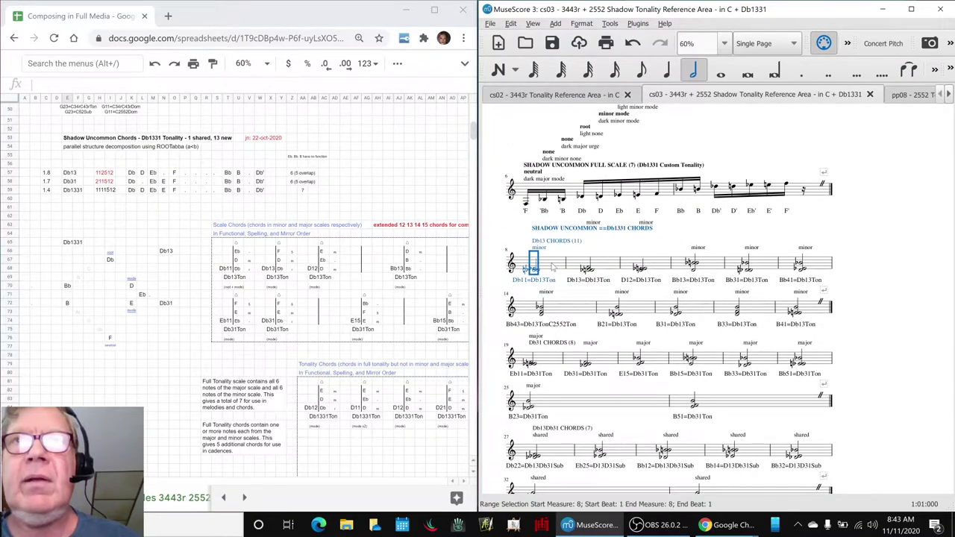
{"action": "scroll", "coordinate": [553, 267], "scroll_direction": "down", "scroll_amount": 1}
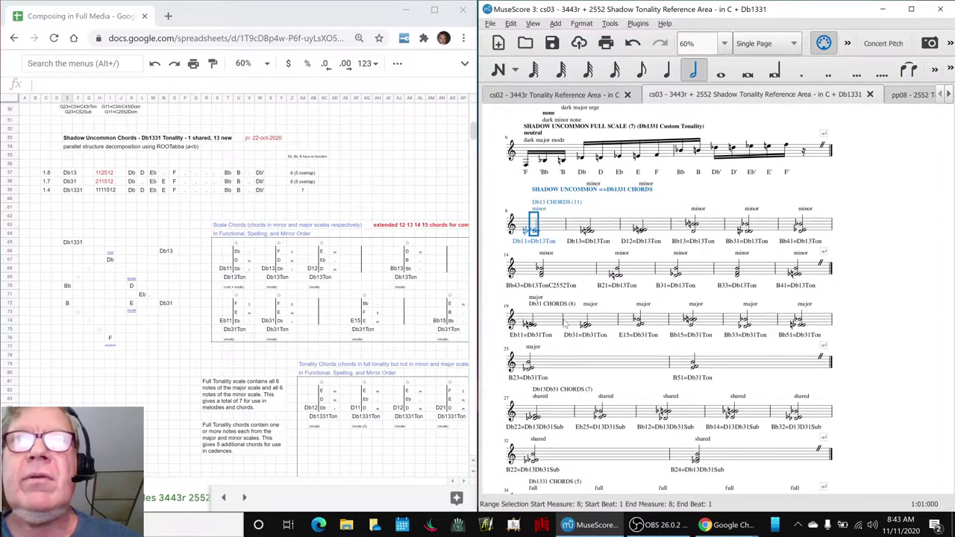
{"action": "left_click", "coordinate": [551, 414]}
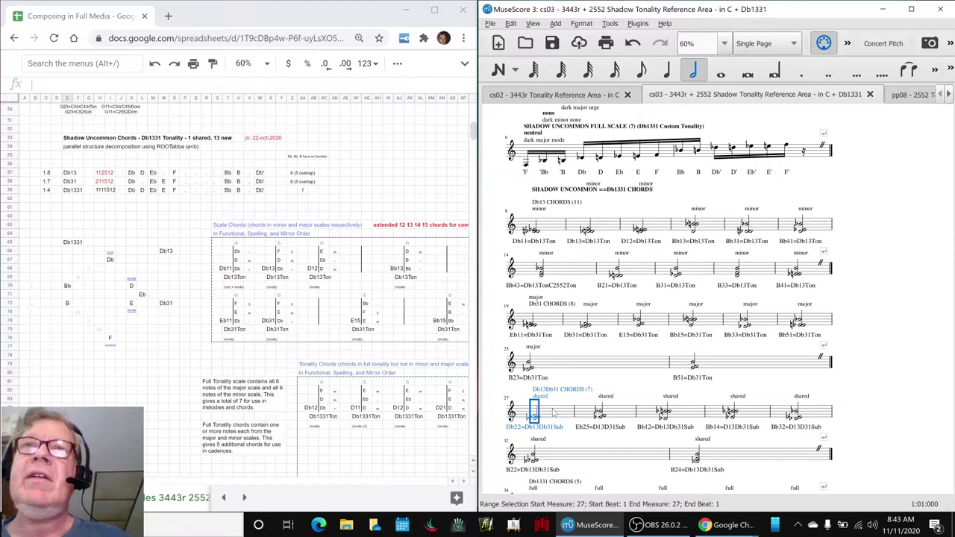
{"action": "scroll", "coordinate": [608, 367], "scroll_direction": "down", "scroll_amount": 2}
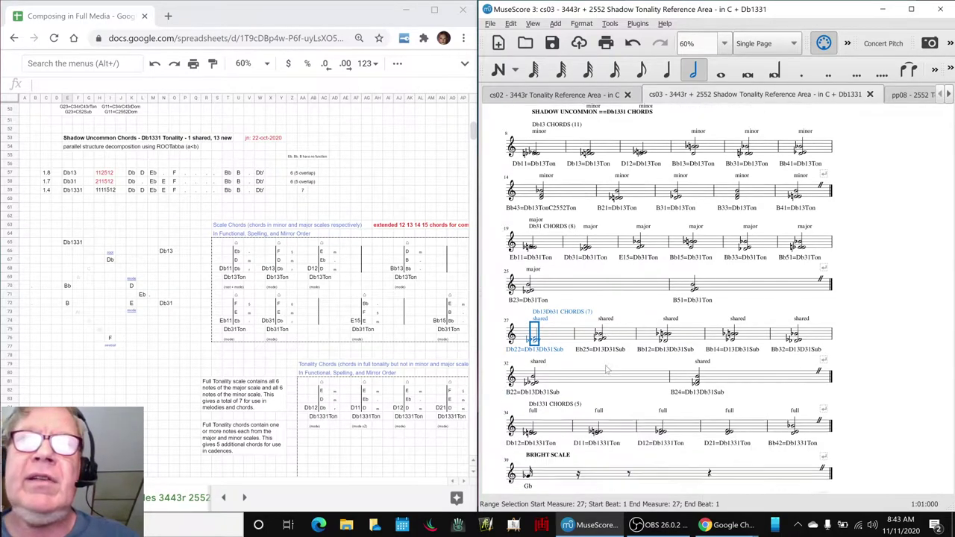
{"action": "scroll", "coordinate": [610, 364], "scroll_direction": "down", "scroll_amount": 3}
Pick the shadow common full row and review the chords in measures 45 and 46
{"action": "scroll", "coordinate": [327, 334], "scroll_direction": "up", "scroll_amount": 5}
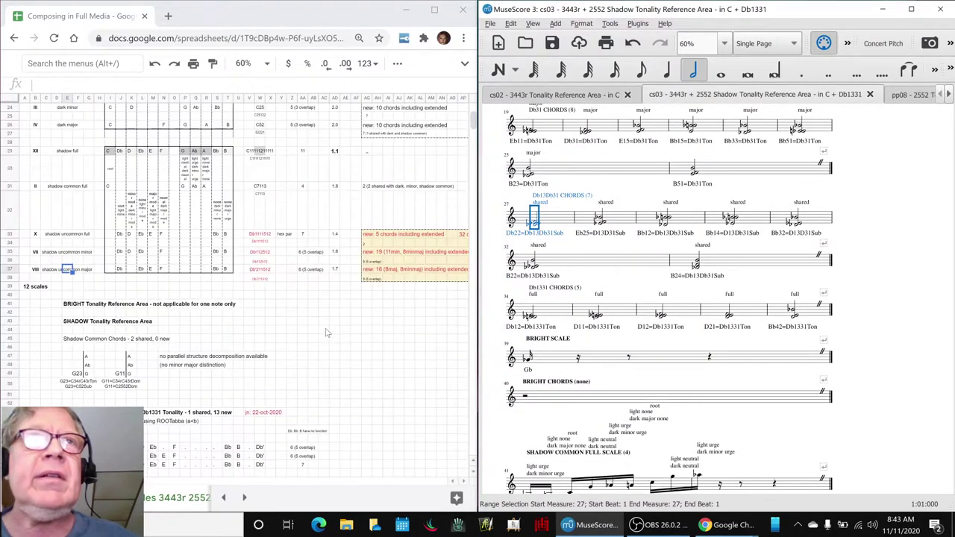
{"action": "scroll", "coordinate": [309, 341], "scroll_direction": "up", "scroll_amount": 5}
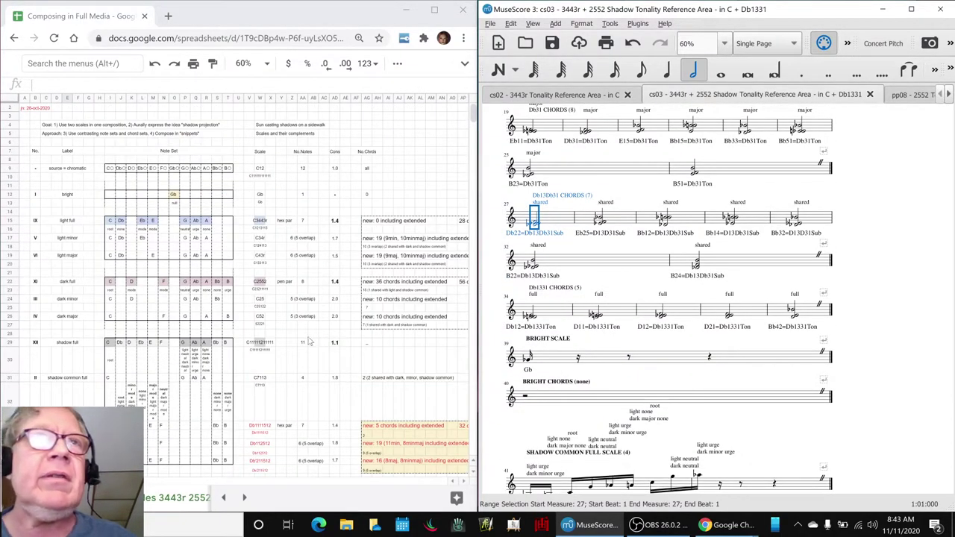
{"action": "left_click", "coordinate": [59, 378]}
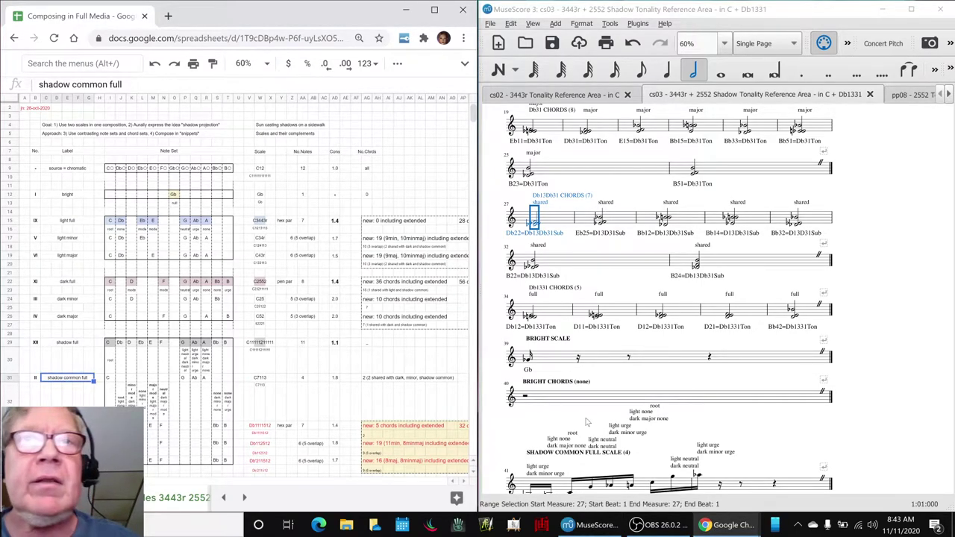
{"action": "scroll", "coordinate": [599, 424], "scroll_direction": "down", "scroll_amount": 4}
{"action": "scroll", "coordinate": [599, 424], "scroll_direction": "down", "scroll_amount": 1}
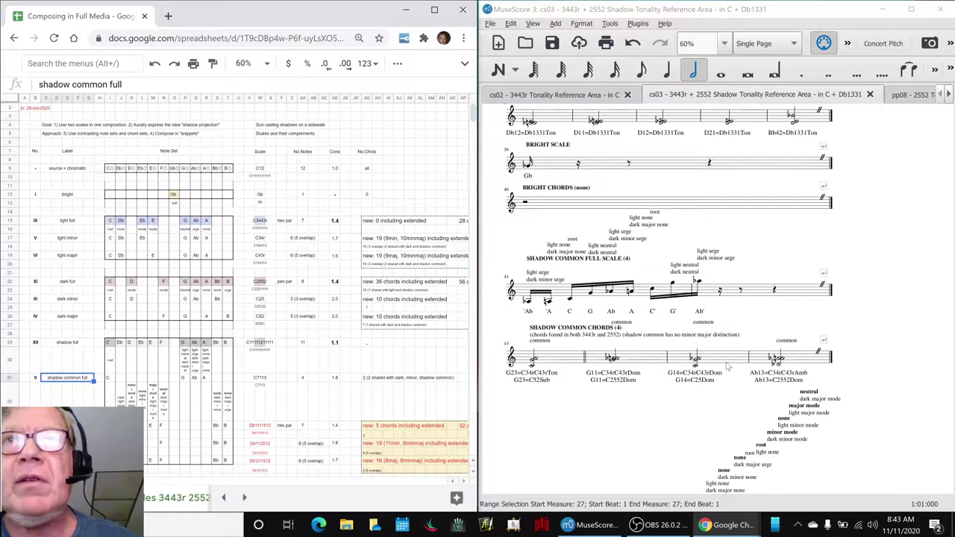
{"action": "left_click", "coordinate": [728, 366]}
{"action": "left_click", "coordinate": [797, 366]}
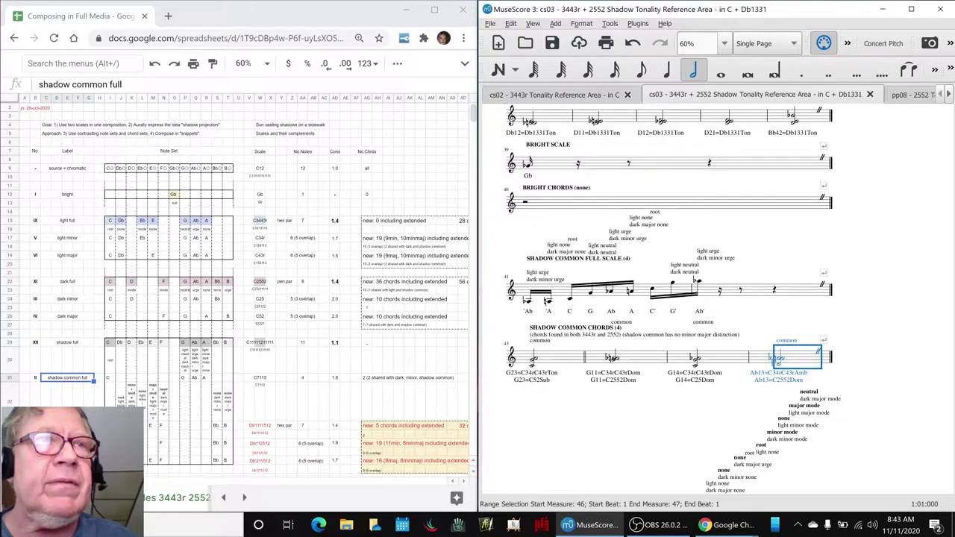
Pick the shadow full row and scroll the score to the Shadow Full Scale
{"action": "left_click", "coordinate": [66, 343]}
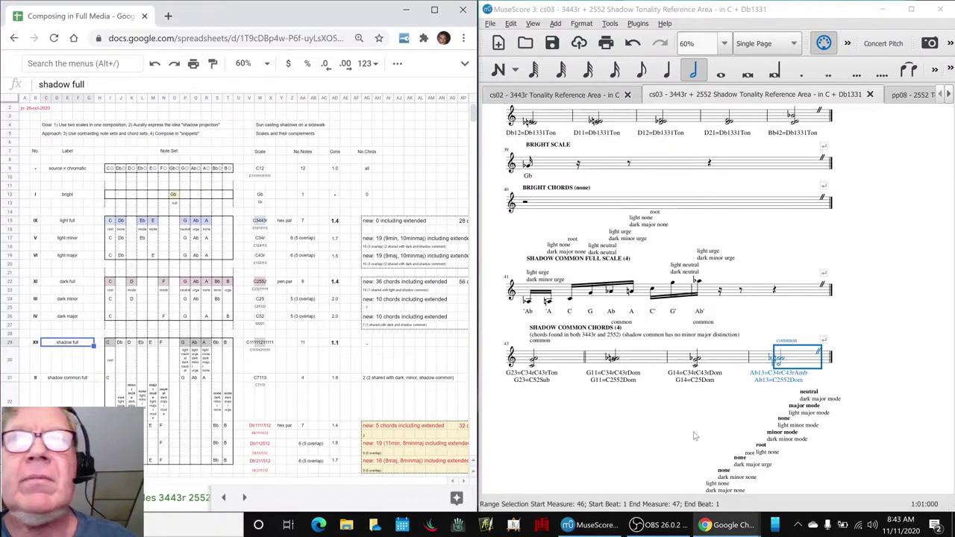
{"action": "scroll", "coordinate": [694, 436], "scroll_direction": "down", "scroll_amount": 5}
{"action": "scroll", "coordinate": [679, 425], "scroll_direction": "down", "scroll_amount": 5}
{"action": "scroll", "coordinate": [677, 422], "scroll_direction": "down", "scroll_amount": 5}
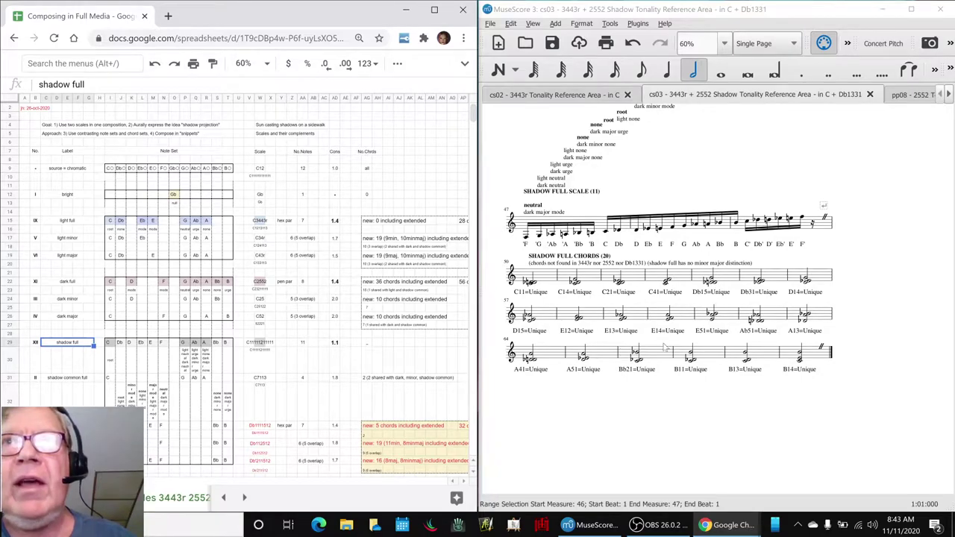
Open the SHADOW FULL CHORDS heading for editing and leave it unchanged
{"action": "left_click", "coordinate": [584, 264]}
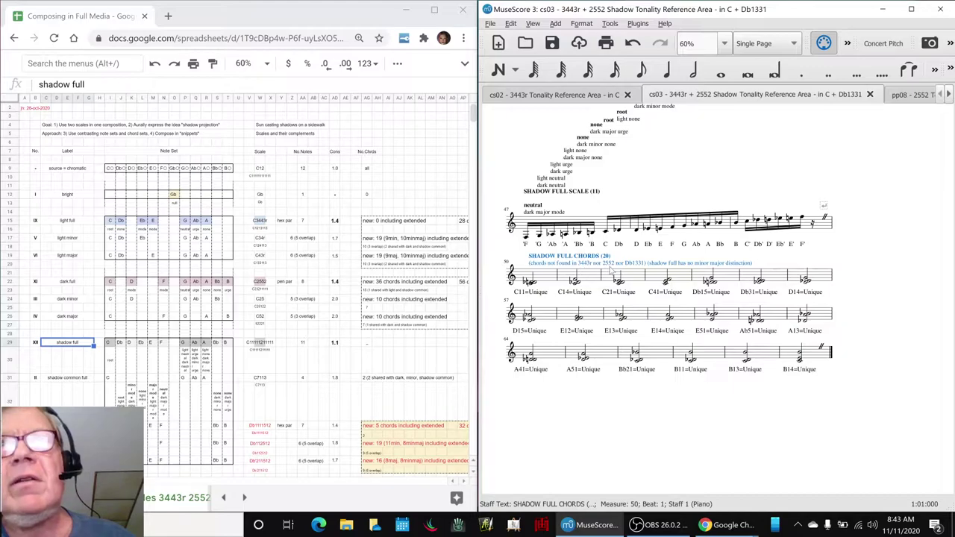
{"action": "double_click", "coordinate": [608, 265]}
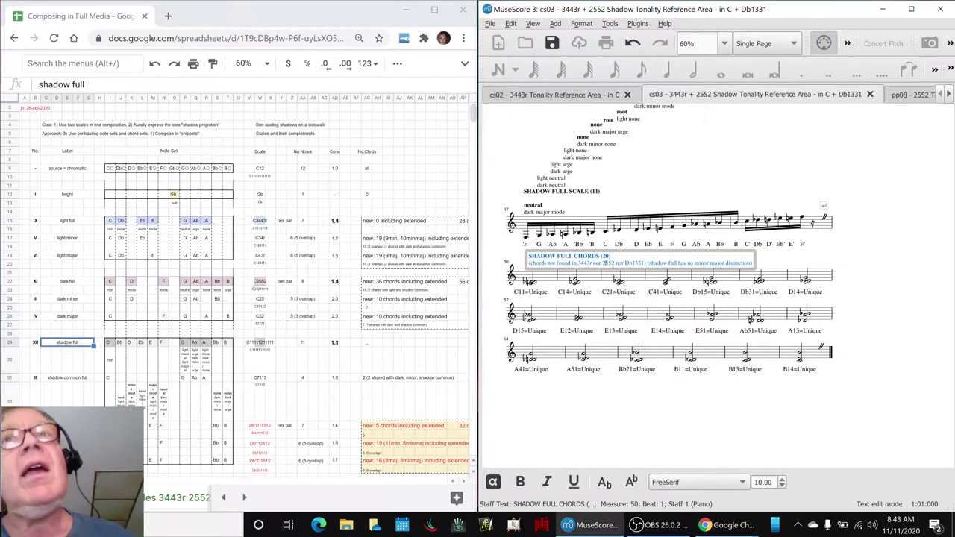
{"action": "left_click", "coordinate": [610, 396]}
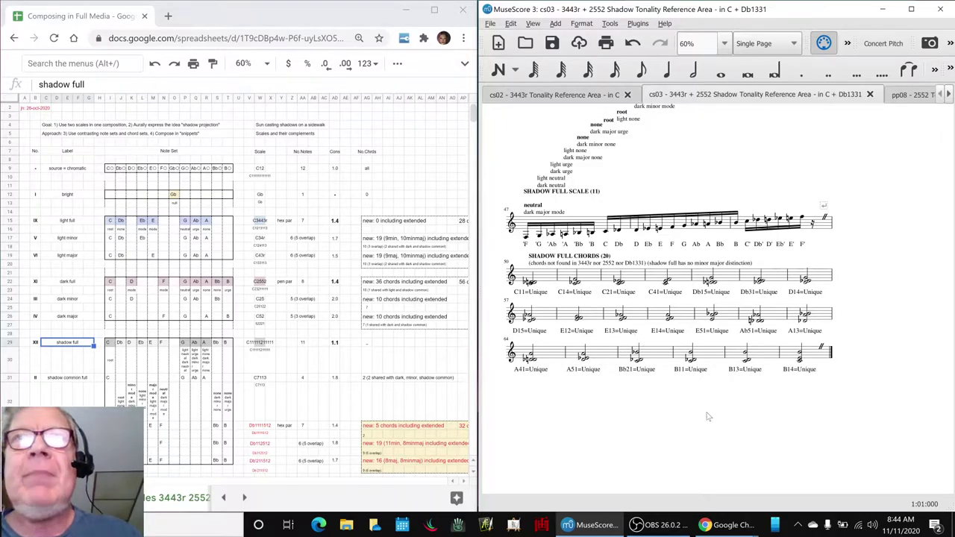
Show the Piano Keyboard and range-select the Shadow Full Scale across measures 47–49
{"action": "key", "text": "p"}
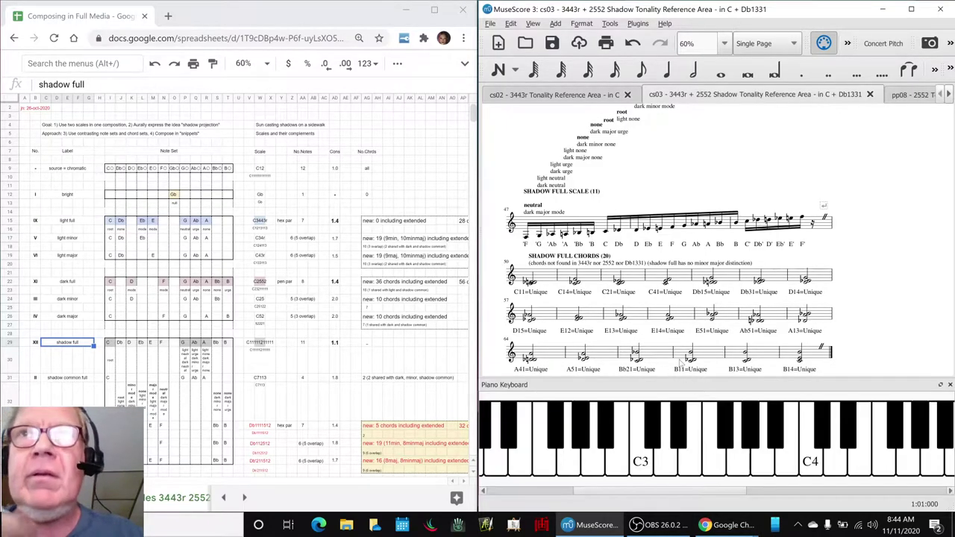
{"action": "left_click", "coordinate": [606, 235]}
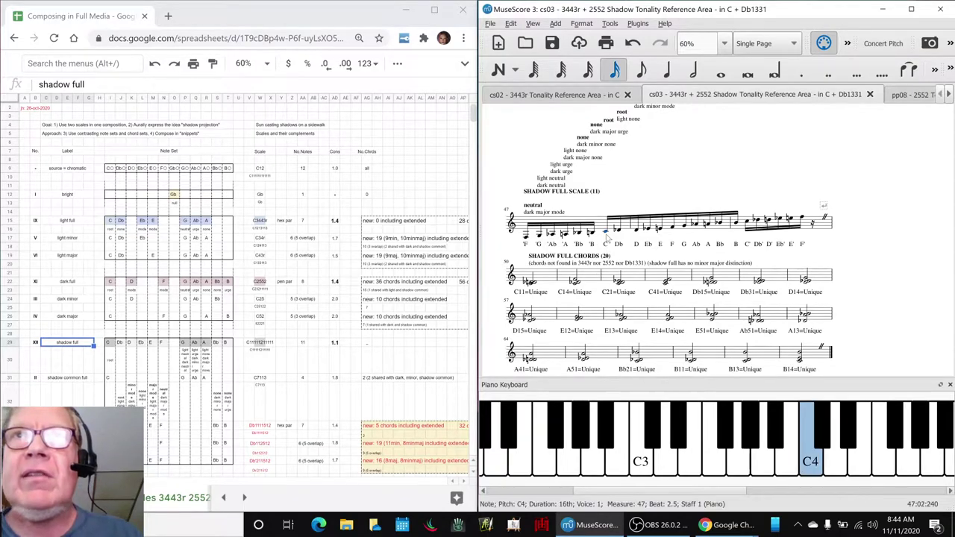
{"action": "left_click", "coordinate": [735, 228], "text": "shift"}
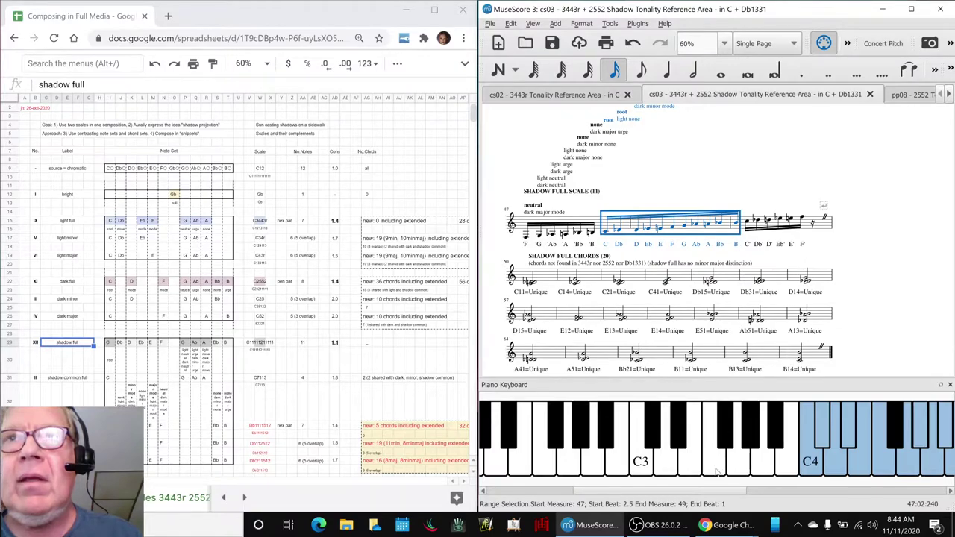
{"action": "scroll", "coordinate": [698, 490], "scroll_direction": "right", "scroll_amount": 5}
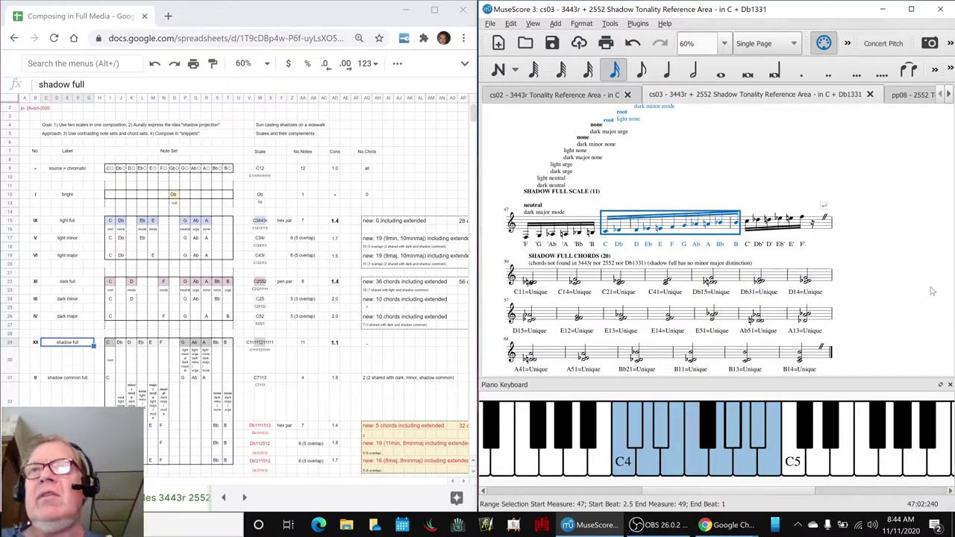
{"action": "left_click", "coordinate": [897, 252]}
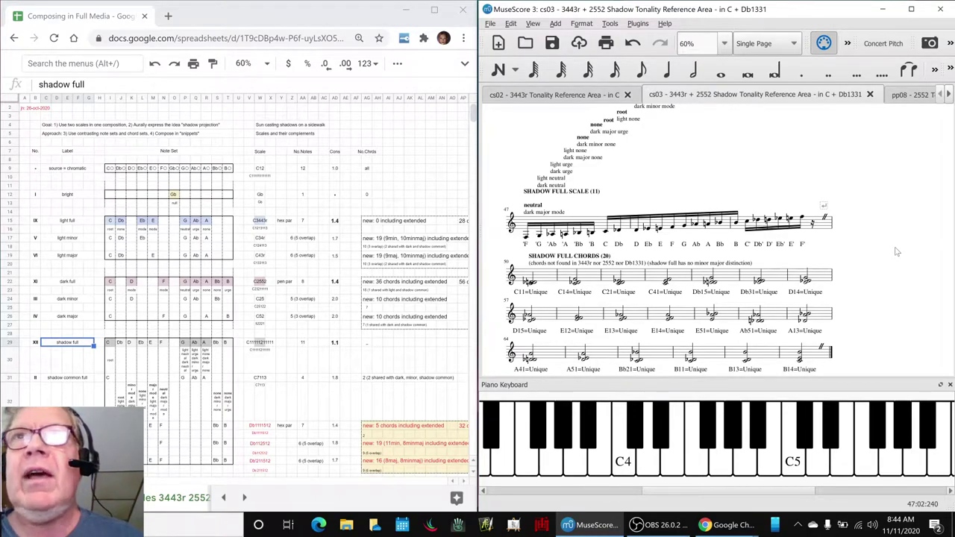
Start playback from the first F note of the Shadow Uncommon Minor Scale
{"action": "scroll", "coordinate": [897, 252], "scroll_direction": "up", "scroll_amount": 5}
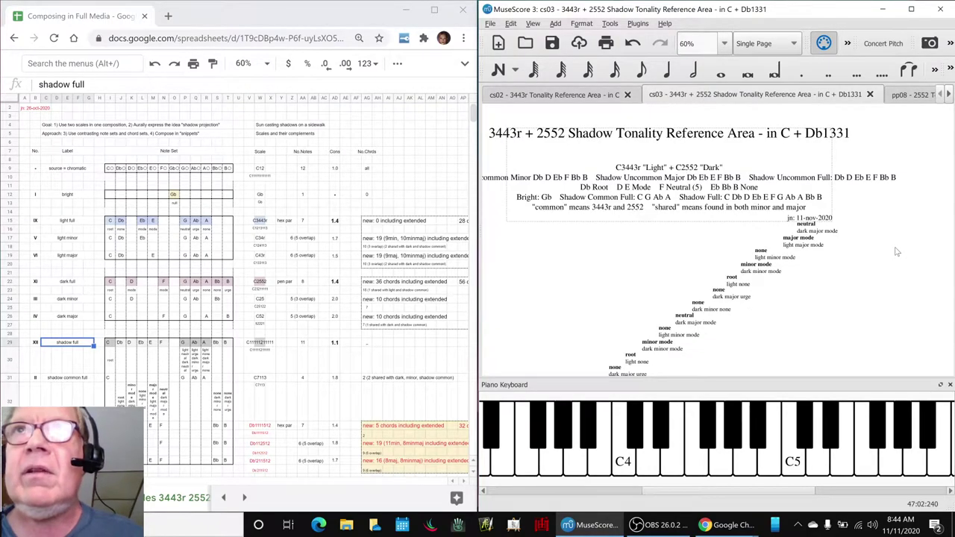
{"action": "scroll", "coordinate": [619, 259], "scroll_direction": "down", "scroll_amount": 2}
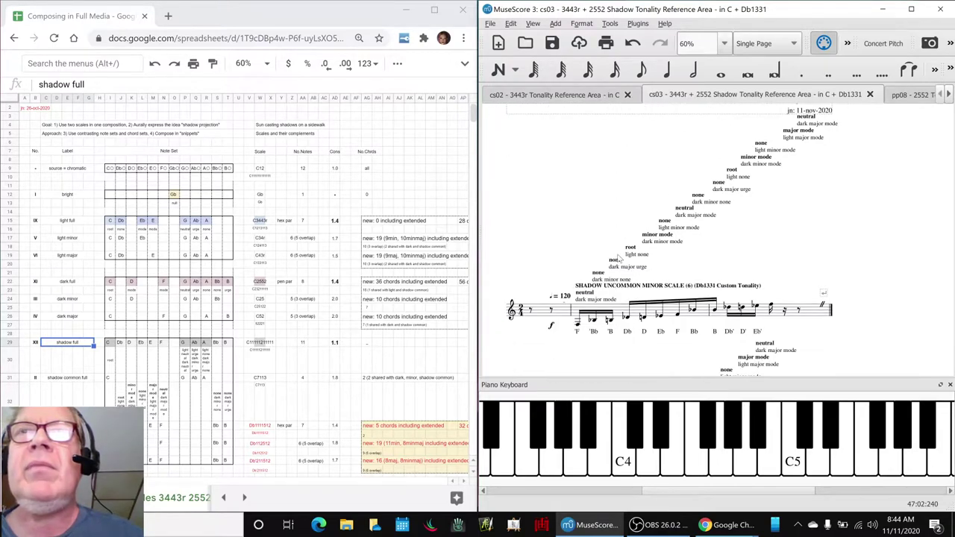
{"action": "scroll", "coordinate": [619, 259], "scroll_direction": "down", "scroll_amount": 1}
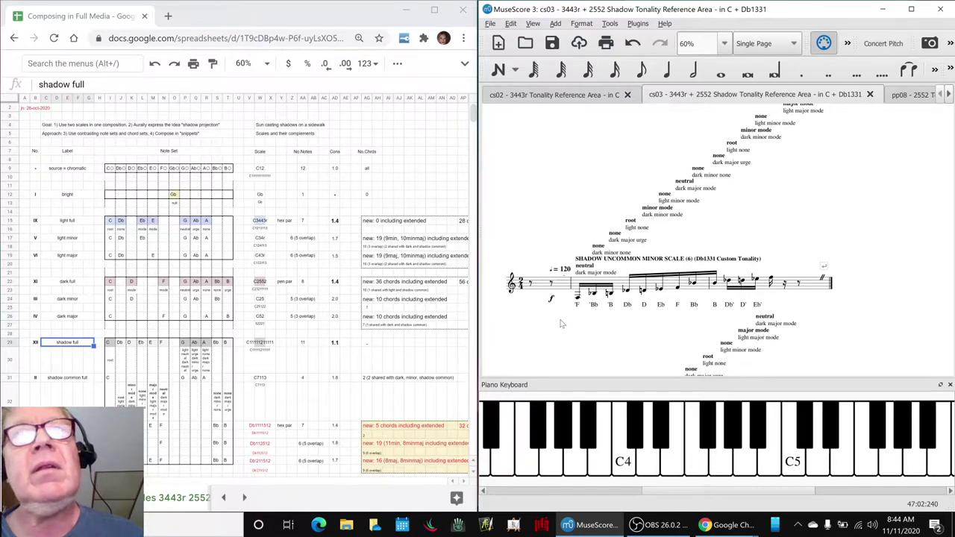
{"action": "scroll", "coordinate": [561, 323], "scroll_direction": "down", "scroll_amount": 4}
{"action": "scroll", "coordinate": [561, 323], "scroll_direction": "up", "scroll_amount": 5}
{"action": "scroll", "coordinate": [561, 323], "scroll_direction": "down", "scroll_amount": 4}
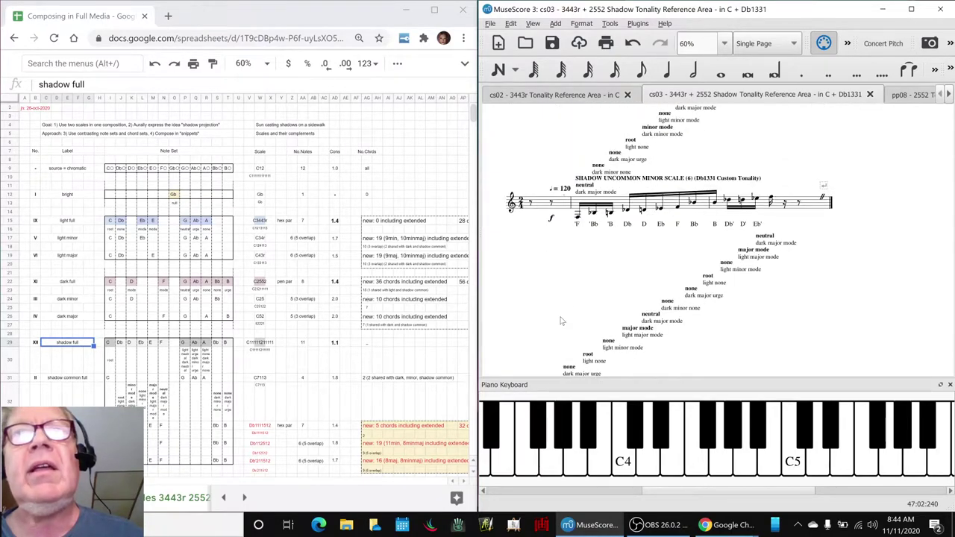
{"action": "left_click", "coordinate": [577, 218]}
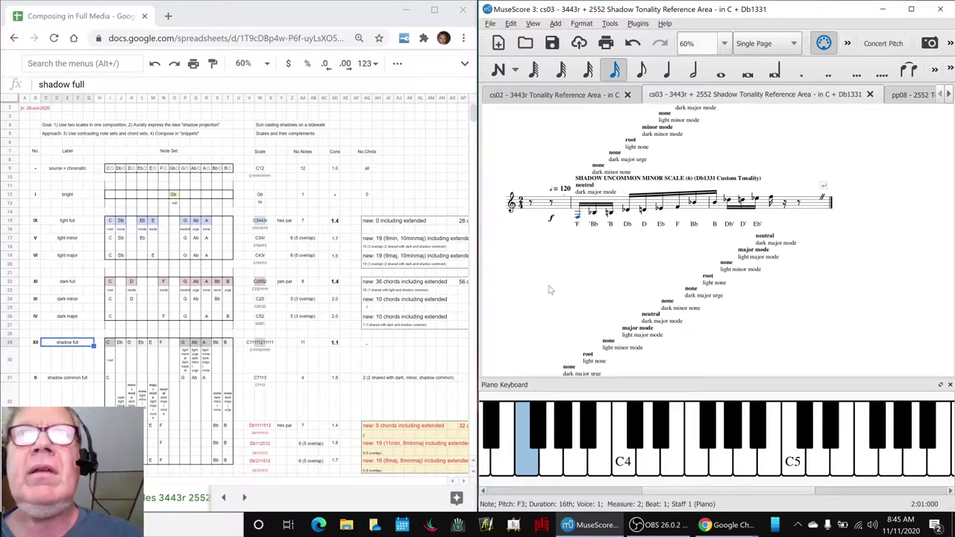
{"action": "left_click", "coordinate": [550, 289]}
{"action": "key", "text": "space"}
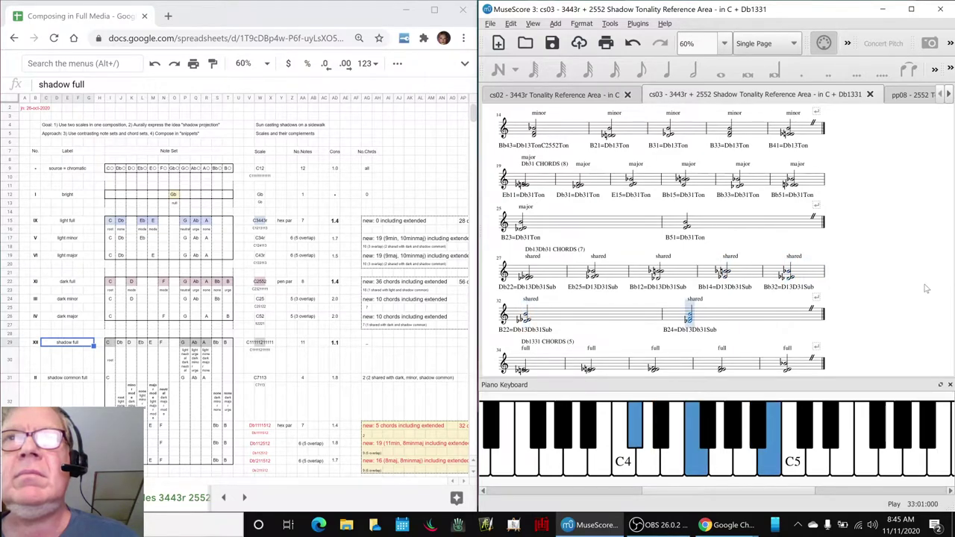
Stop playback and inspect the first major chord (measure 19) and minor chord (measure 14)
{"action": "key", "text": "space"}
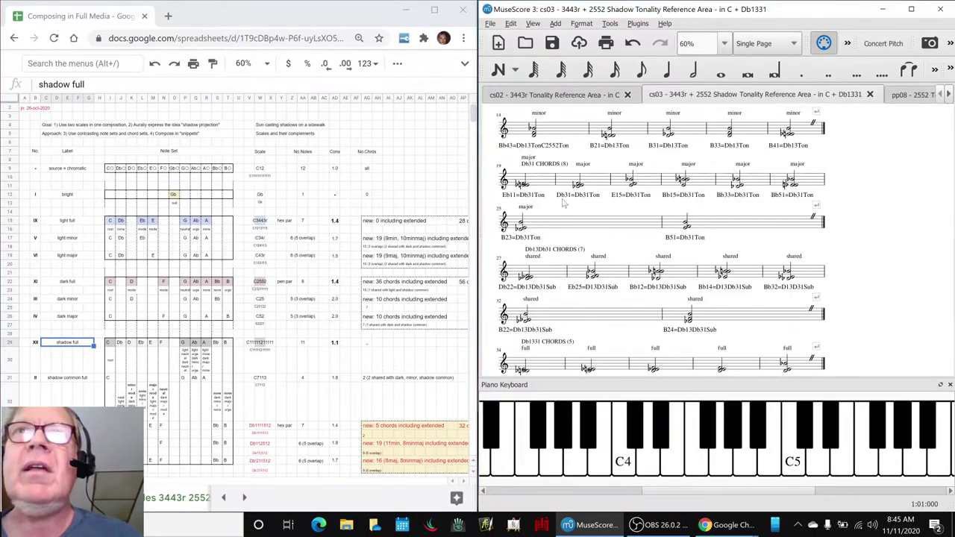
{"action": "left_click", "coordinate": [544, 181]}
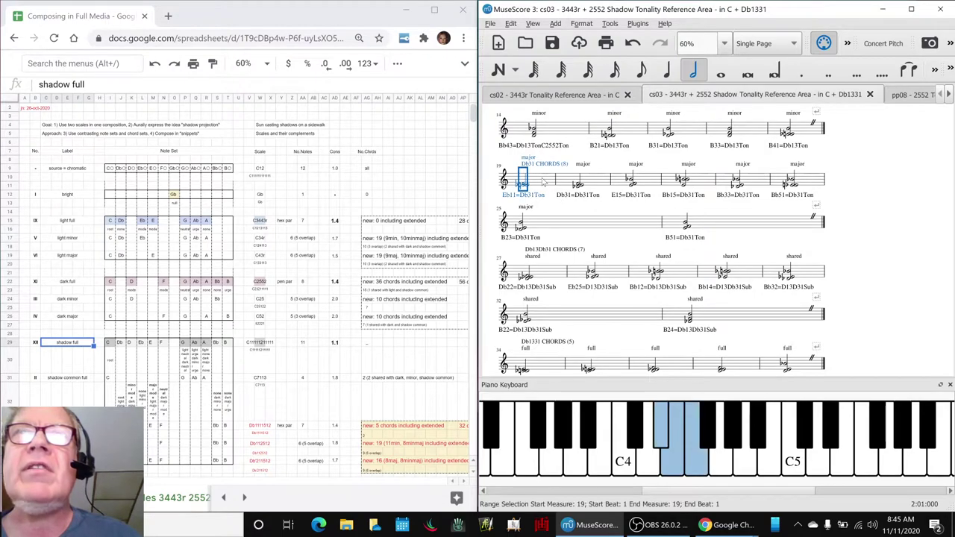
{"action": "left_click", "coordinate": [567, 132]}
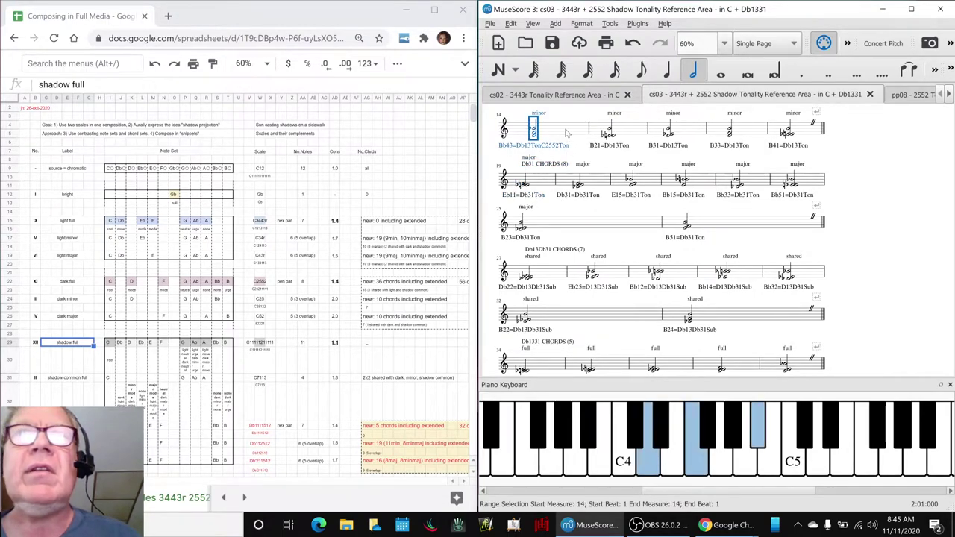
{"action": "left_click", "coordinate": [895, 291]}
{"action": "scroll", "coordinate": [896, 291], "scroll_direction": "down", "scroll_amount": 1}
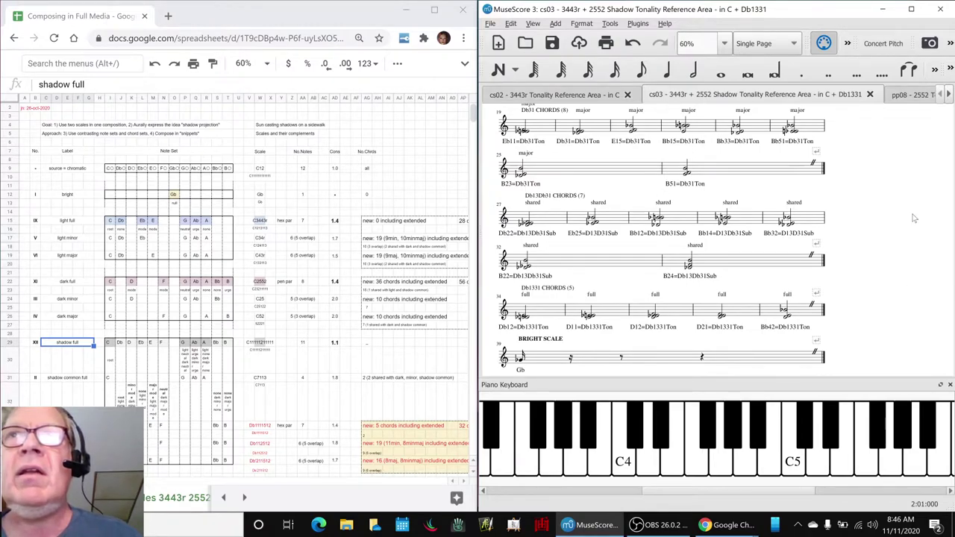
Play the Db1331 chords from measure 34, then stop and deselect
{"action": "left_click", "coordinate": [556, 317]}
{"action": "scroll", "coordinate": [854, 282], "scroll_direction": "down", "scroll_amount": 2}
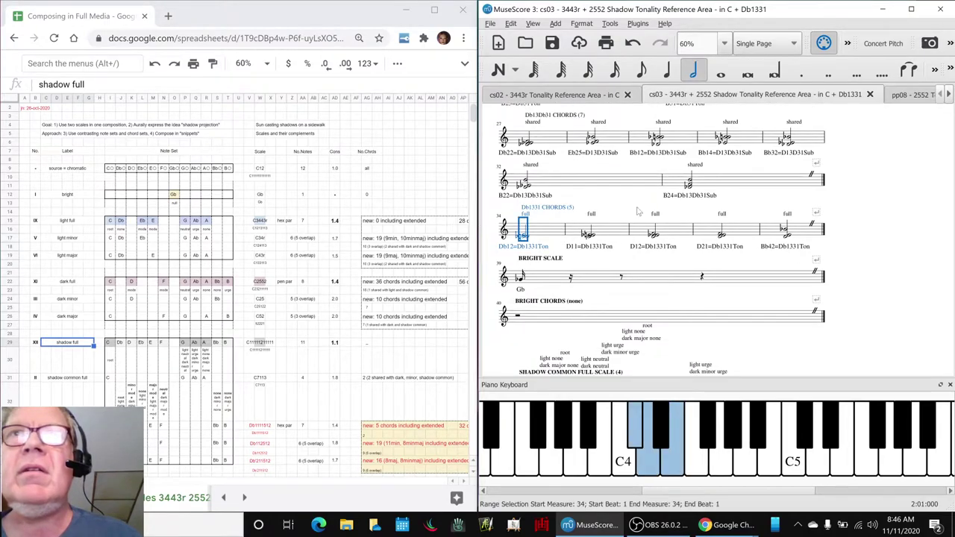
{"action": "key", "text": "space"}
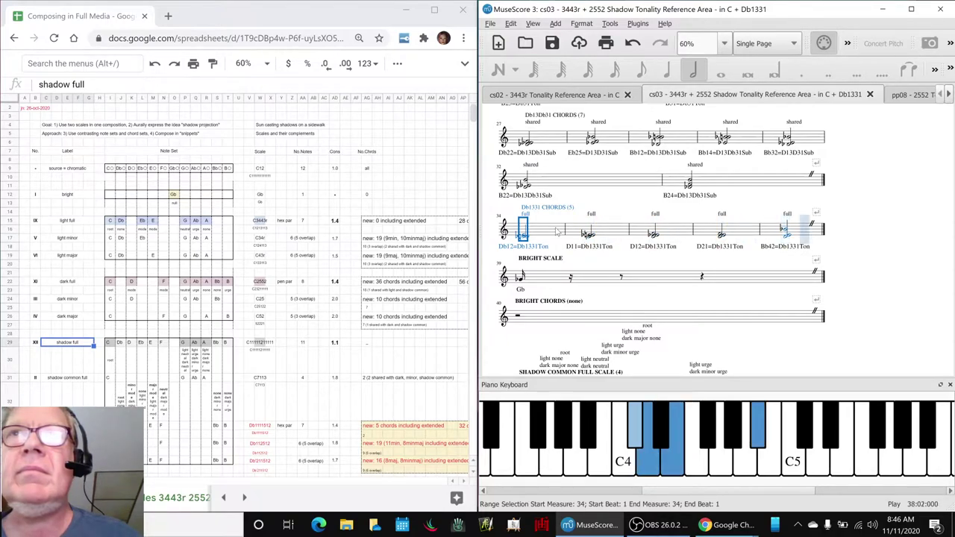
{"action": "key", "text": "space"}
{"action": "key", "text": "Escape"}
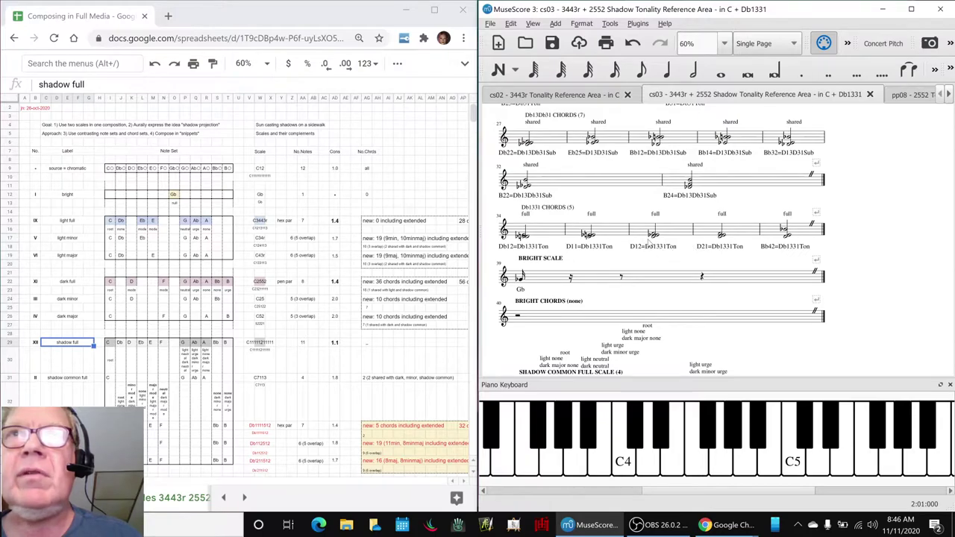
{"action": "scroll", "coordinate": [886, 268], "scroll_direction": "down", "scroll_amount": 3}
Play the Shadow Common Full Scale and its four chords from measure 41
{"action": "scroll", "coordinate": [886, 269], "scroll_direction": "down", "scroll_amount": 1}
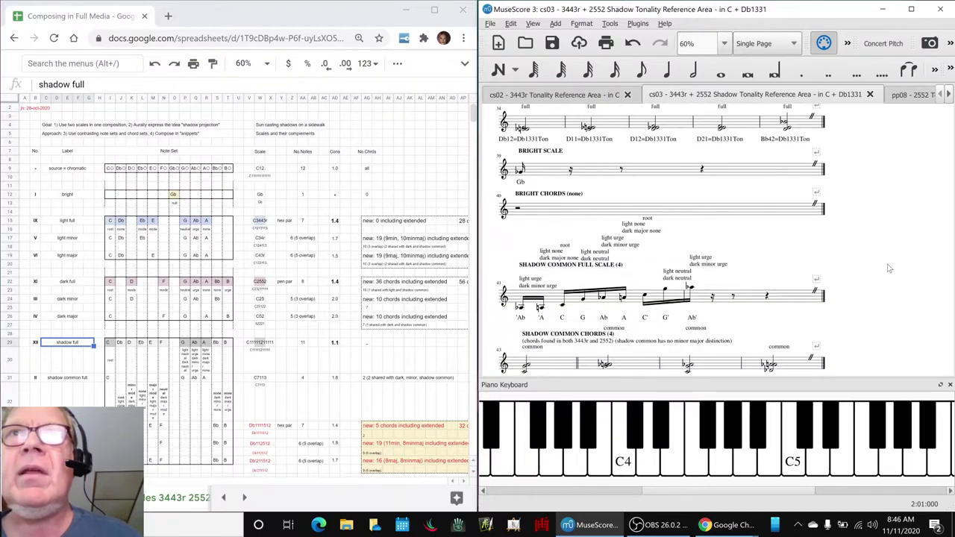
{"action": "scroll", "coordinate": [888, 269], "scroll_direction": "down", "scroll_amount": 1}
{"action": "scroll", "coordinate": [888, 269], "scroll_direction": "down", "scroll_amount": 2}
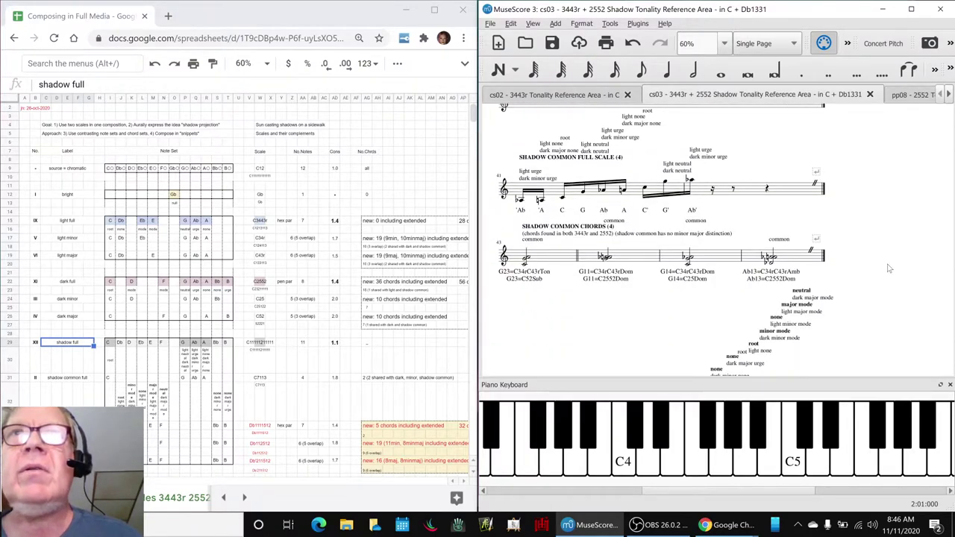
{"action": "left_click", "coordinate": [521, 203]}
{"action": "key", "text": "space"}
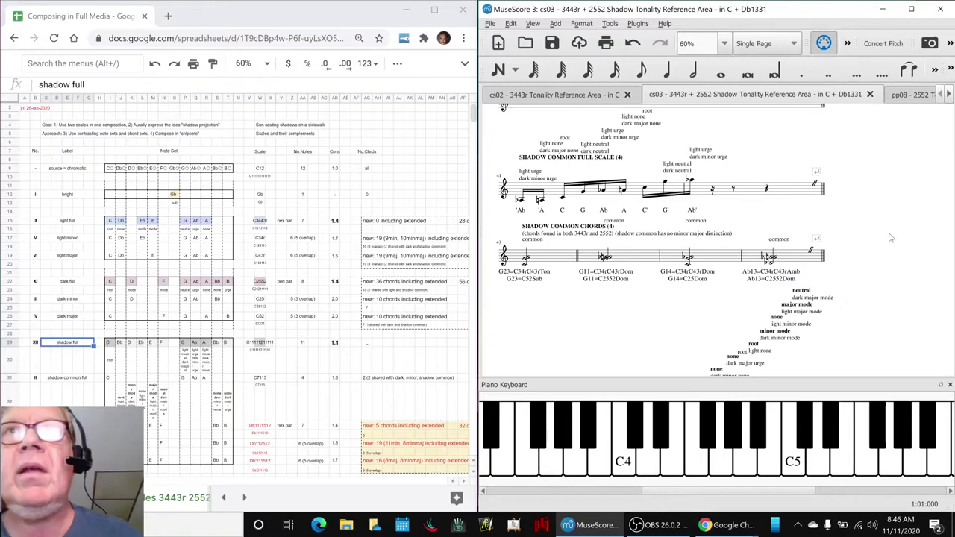
{"action": "scroll", "coordinate": [890, 237], "scroll_direction": "down", "scroll_amount": 1}
Play the Shadow Full Scale from its first note in measure 47
{"action": "scroll", "coordinate": [889, 237], "scroll_direction": "down", "scroll_amount": 4}
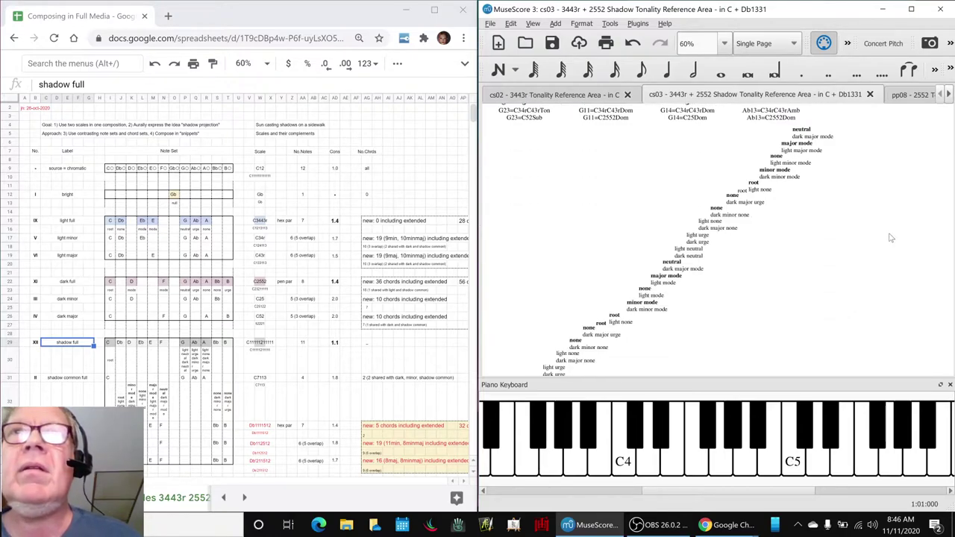
{"action": "scroll", "coordinate": [889, 238], "scroll_direction": "down", "scroll_amount": 8}
{"action": "scroll", "coordinate": [889, 238], "scroll_direction": "down", "scroll_amount": 1}
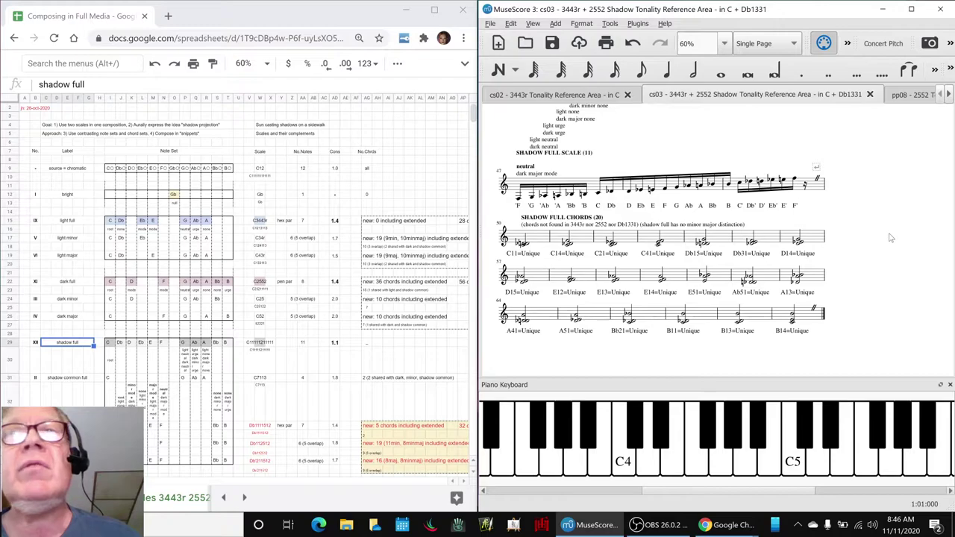
{"action": "left_click", "coordinate": [521, 200]}
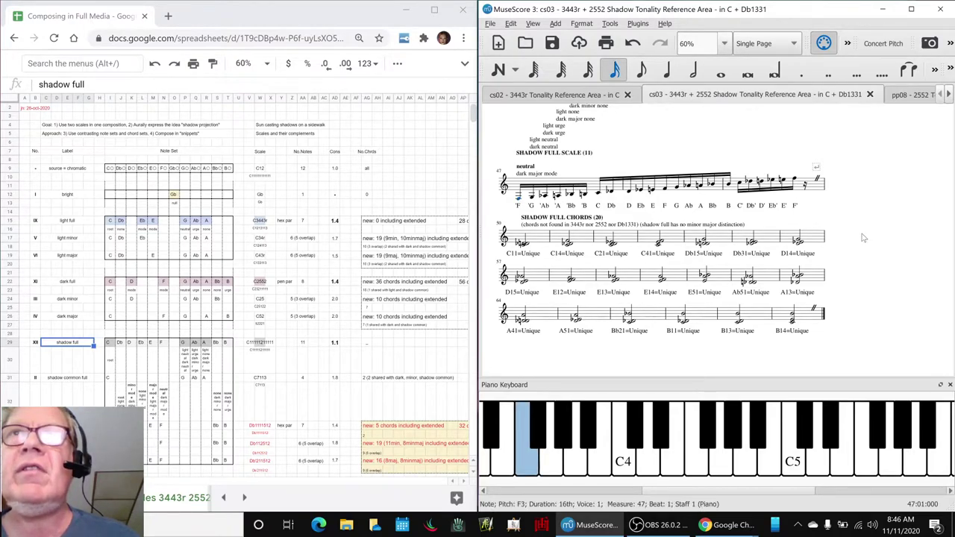
{"action": "key", "text": "space"}
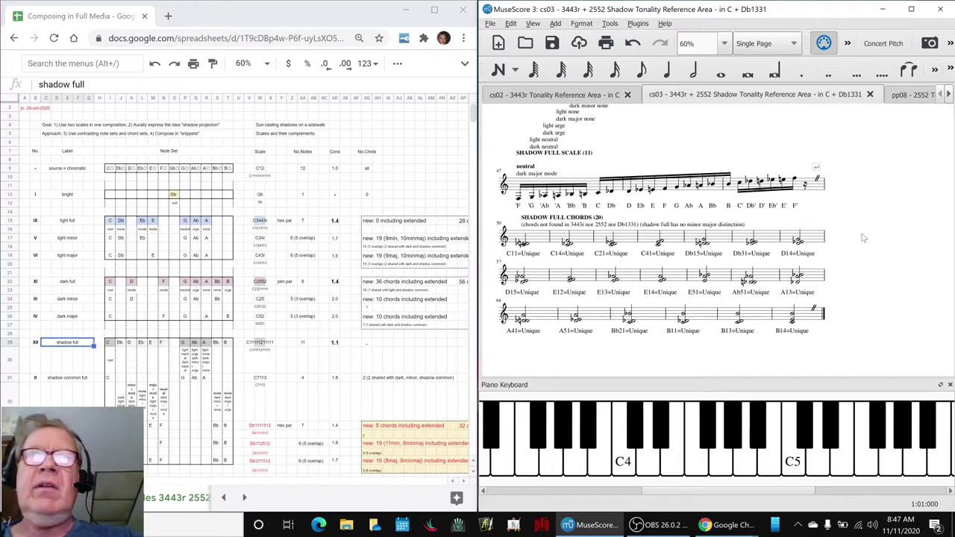
{"action": "left_click", "coordinate": [685, 228]}
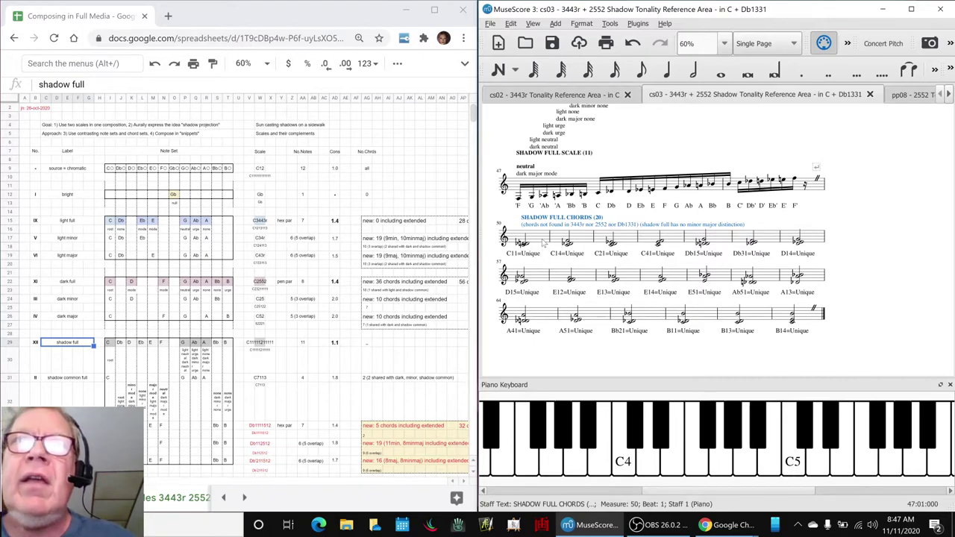
Play the twenty Shadow Full Chords from measure 50 through the final B14 chord
{"action": "left_click", "coordinate": [544, 242]}
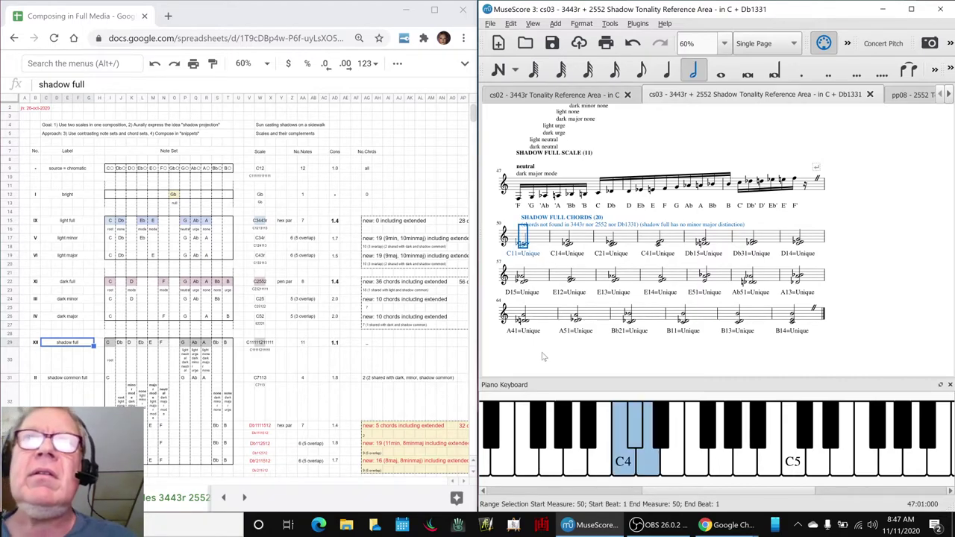
{"action": "key", "text": "space"}
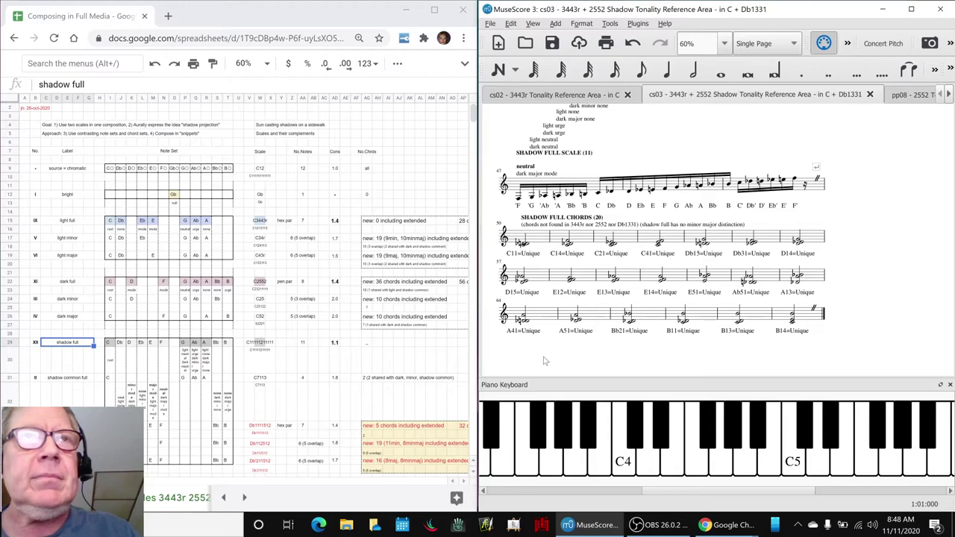
Review the Ideas Next Time entries B36–B40 in the notes sheet, then bring OBS Studio forward
{"action": "key", "text": "alt+Tab"}
{"action": "key", "text": "alt+Tab"}
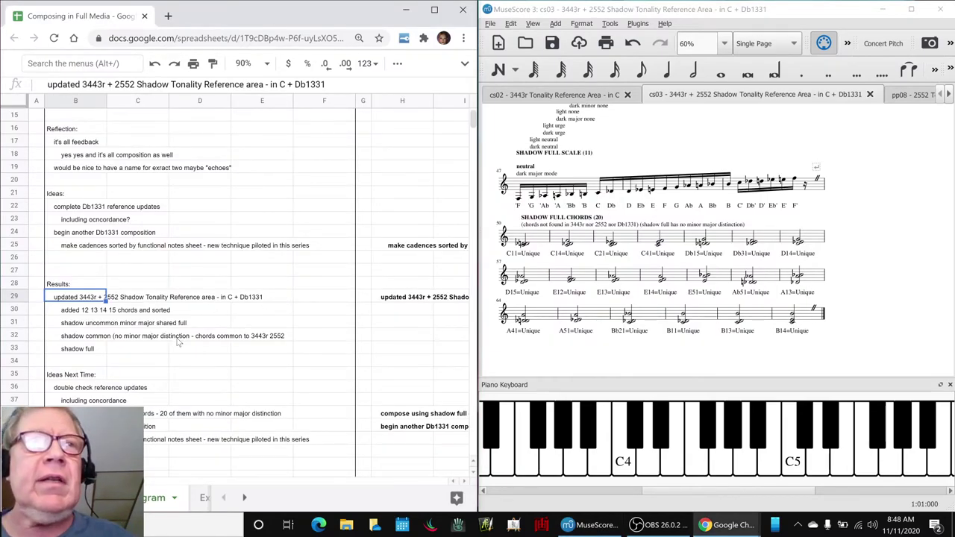
{"action": "scroll", "coordinate": [179, 342], "scroll_direction": "down", "scroll_amount": 3}
{"action": "scroll", "coordinate": [179, 342], "scroll_direction": "up", "scroll_amount": 2}
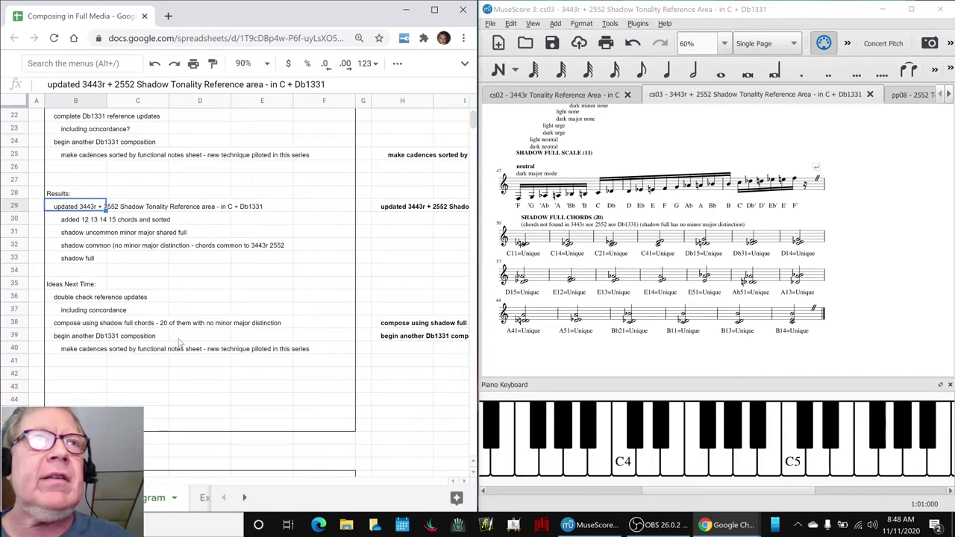
{"action": "left_click", "coordinate": [83, 301]}
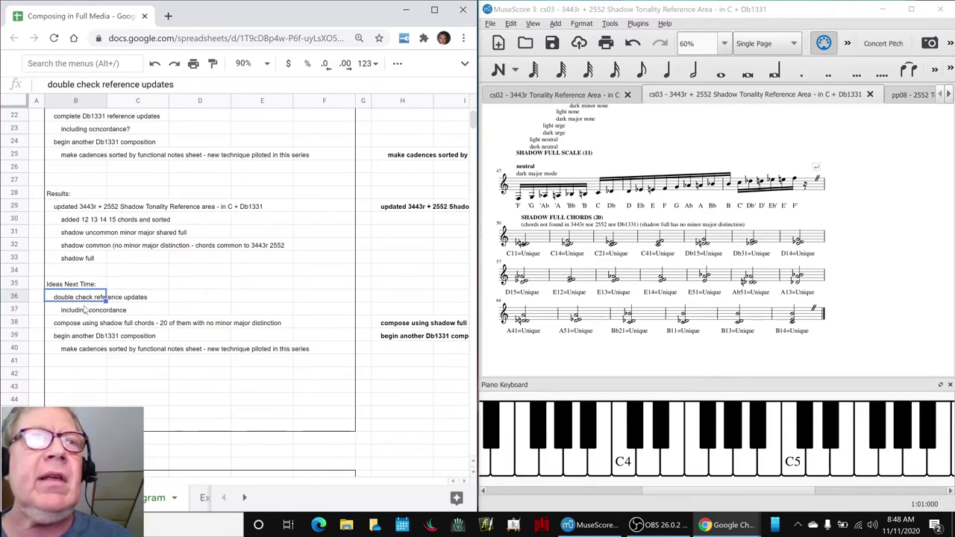
{"action": "left_click", "coordinate": [85, 309]}
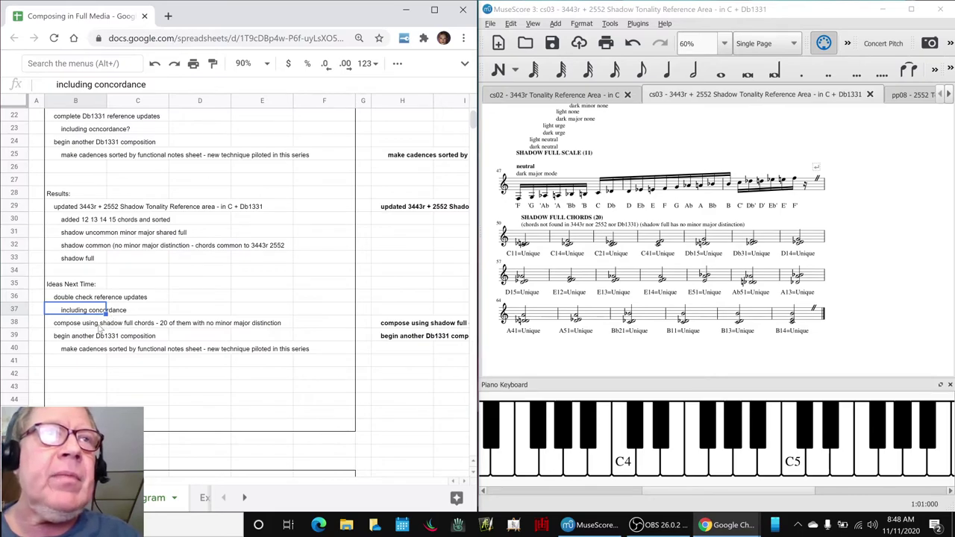
{"action": "left_click", "coordinate": [99, 326]}
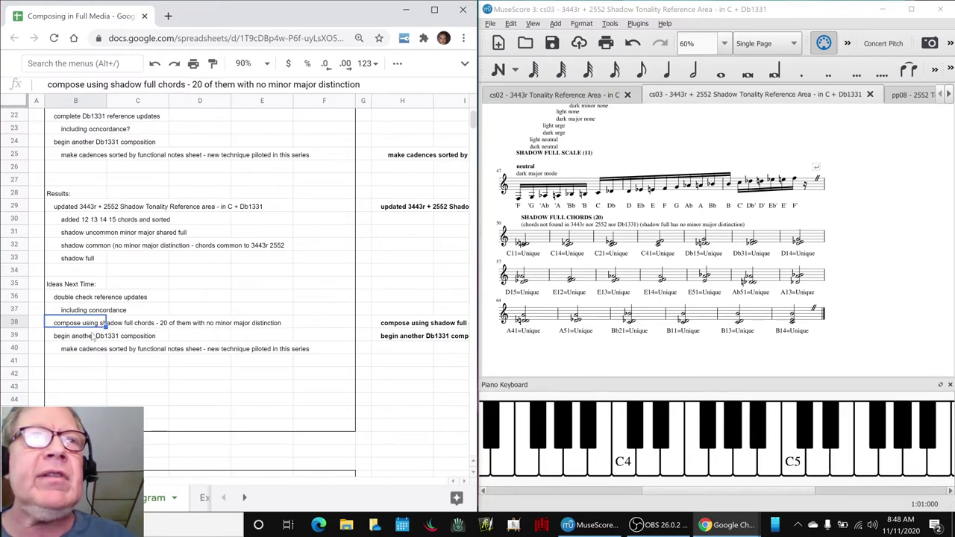
{"action": "left_click", "coordinate": [93, 337]}
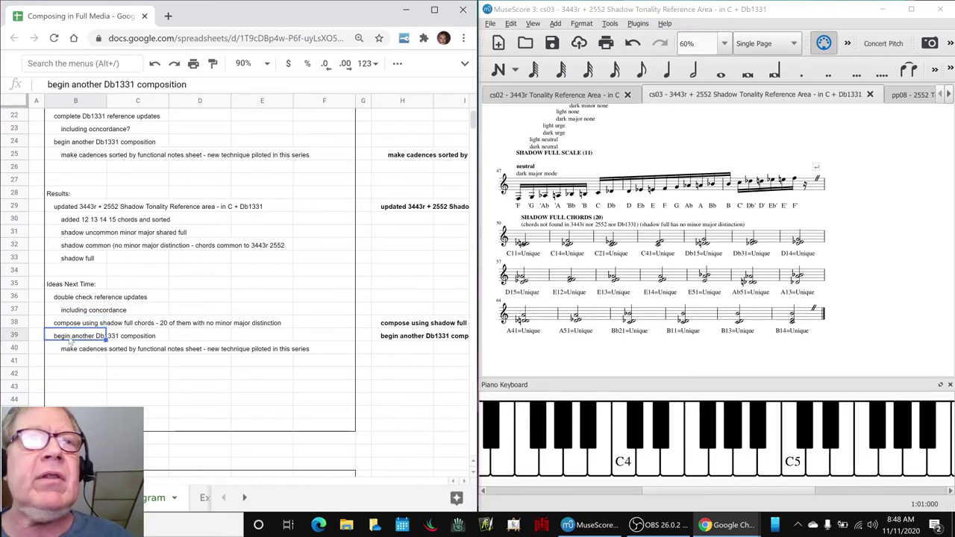
{"action": "left_click", "coordinate": [67, 350]}
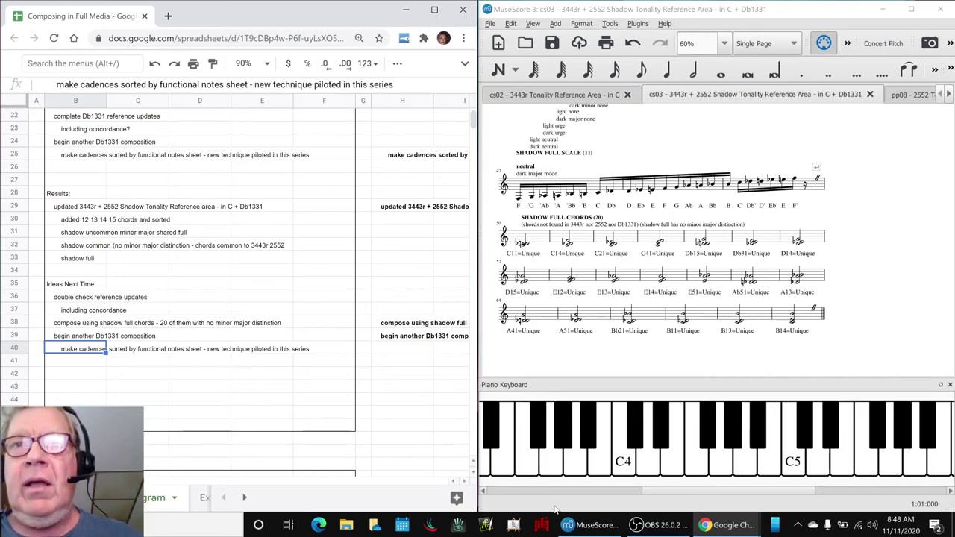
{"action": "left_click", "coordinate": [632, 525]}
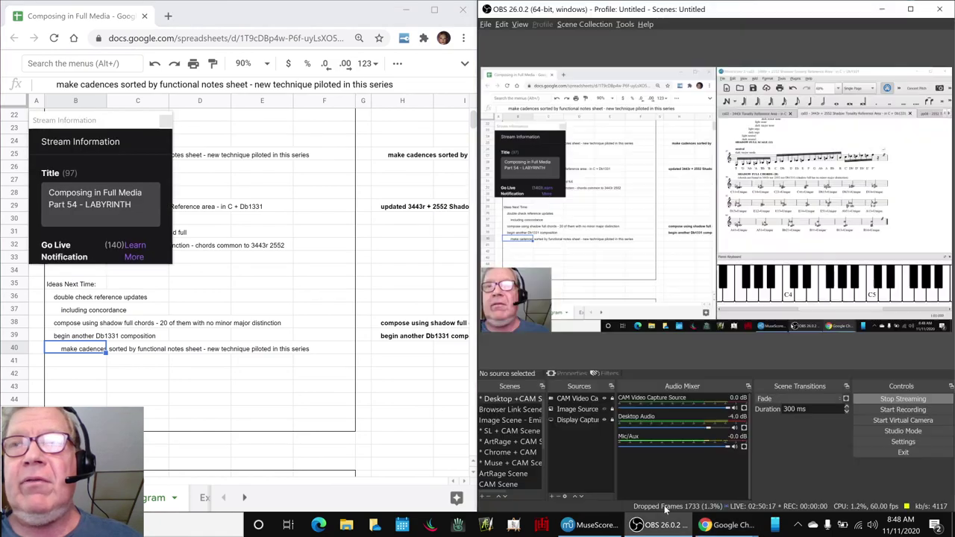